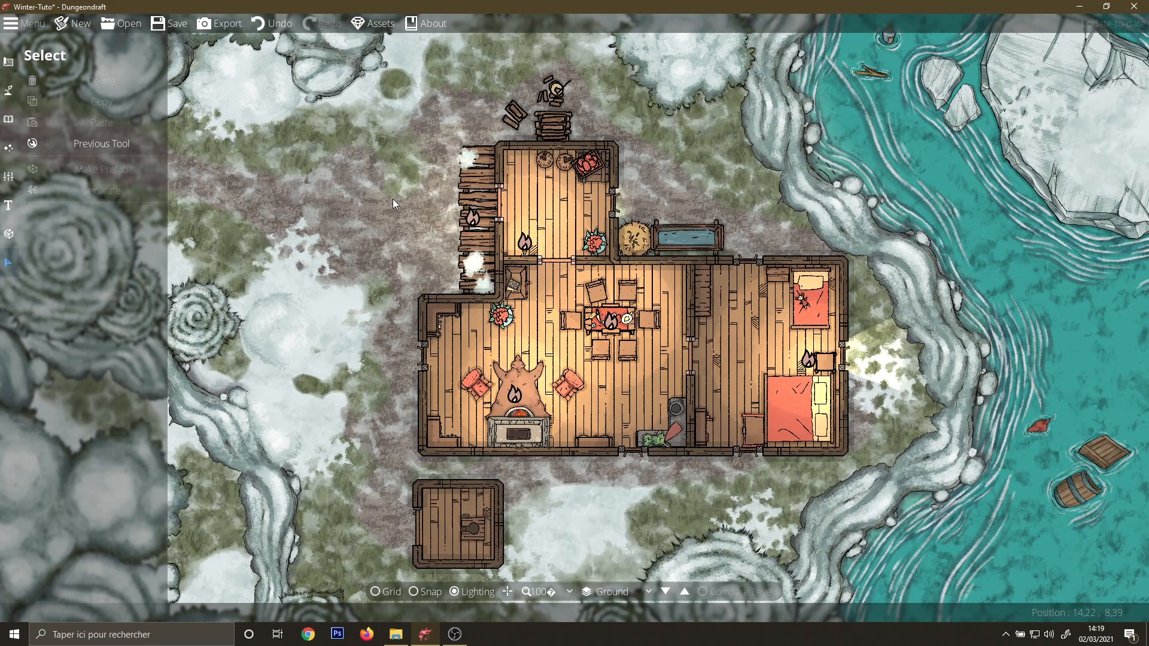
- Inspect the cabin's outer wall, a window, a door and the fireplace light by selecting them one after another
left_click(474, 298)
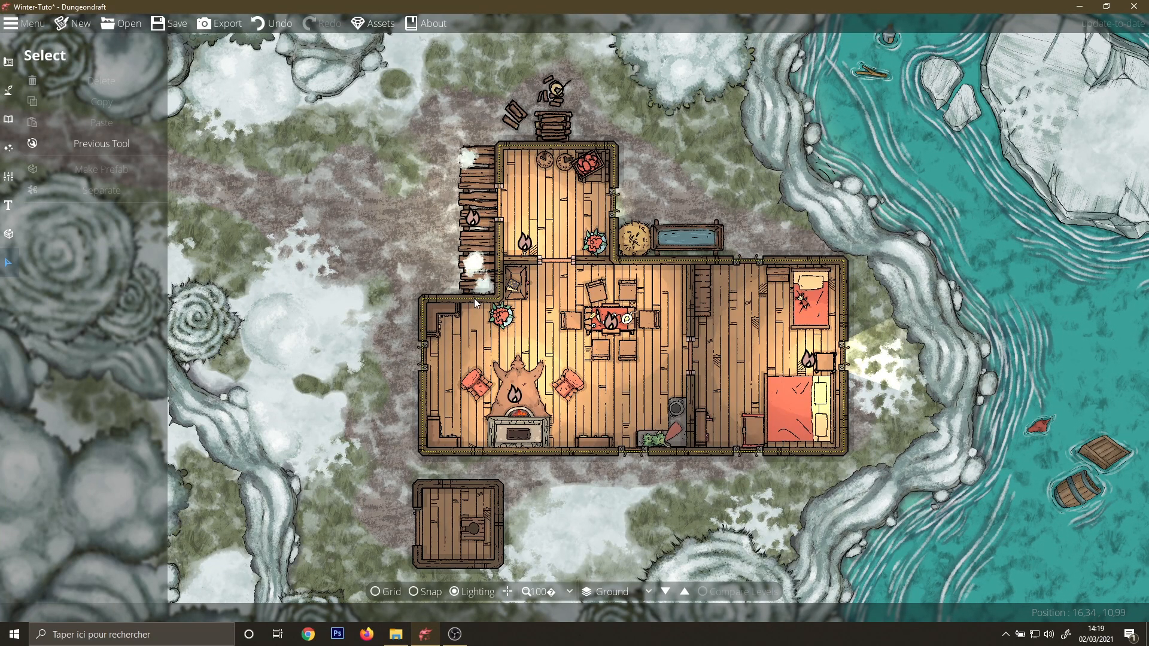
left_click(422, 358)
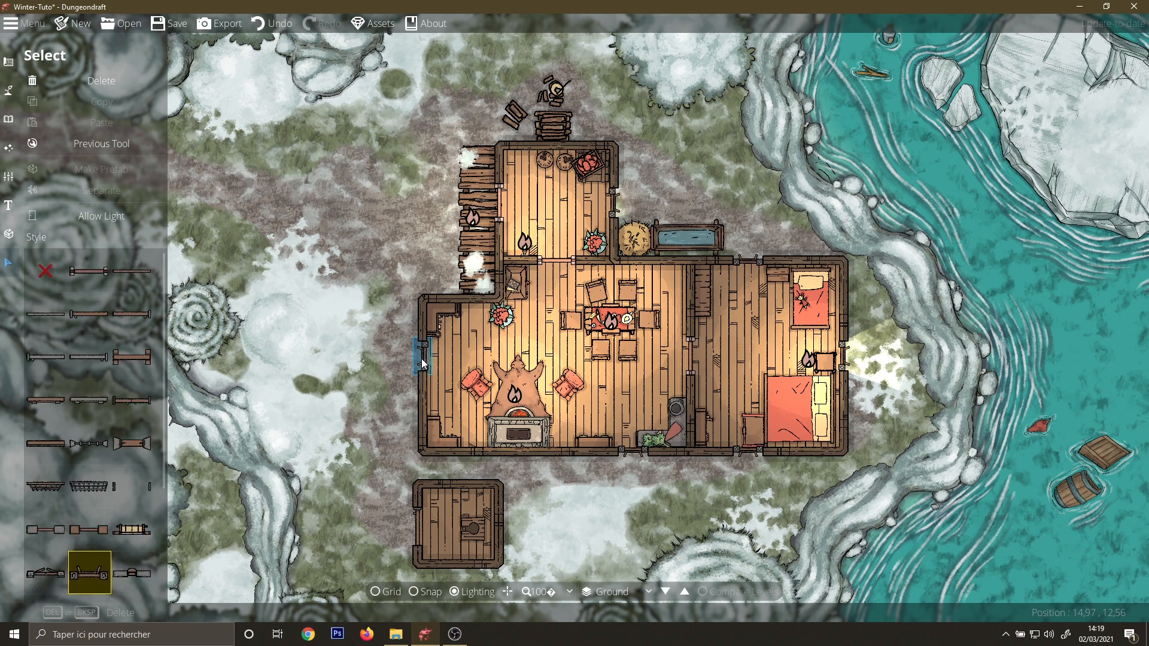
left_click(535, 258)
left_click(520, 397)
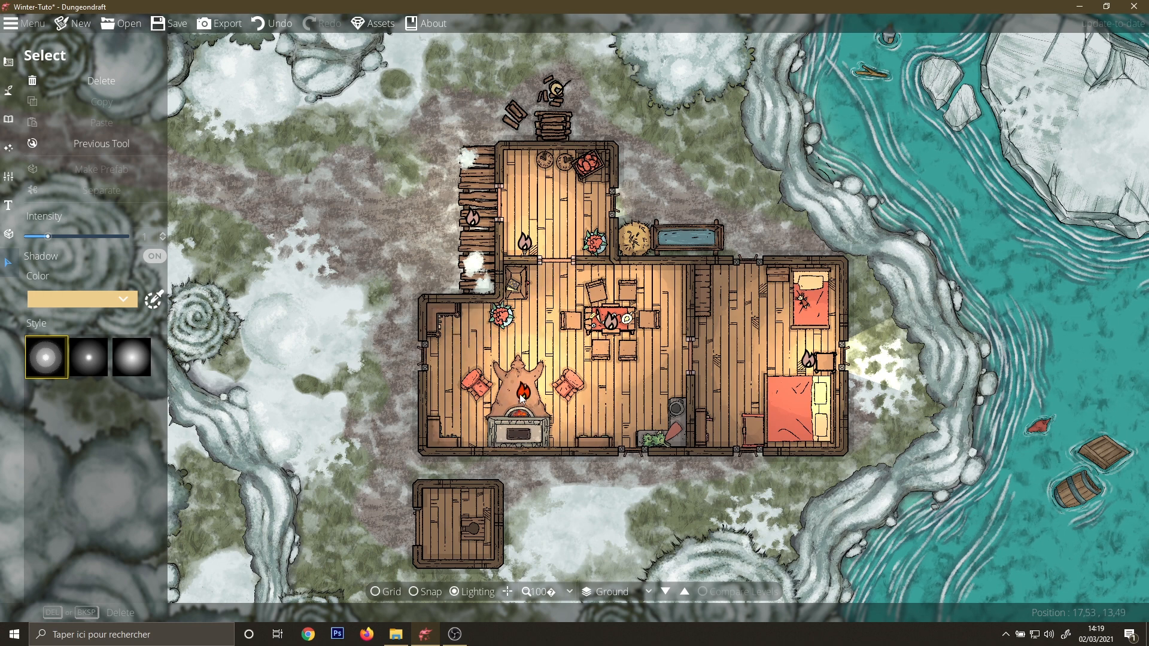
left_click(911, 509)
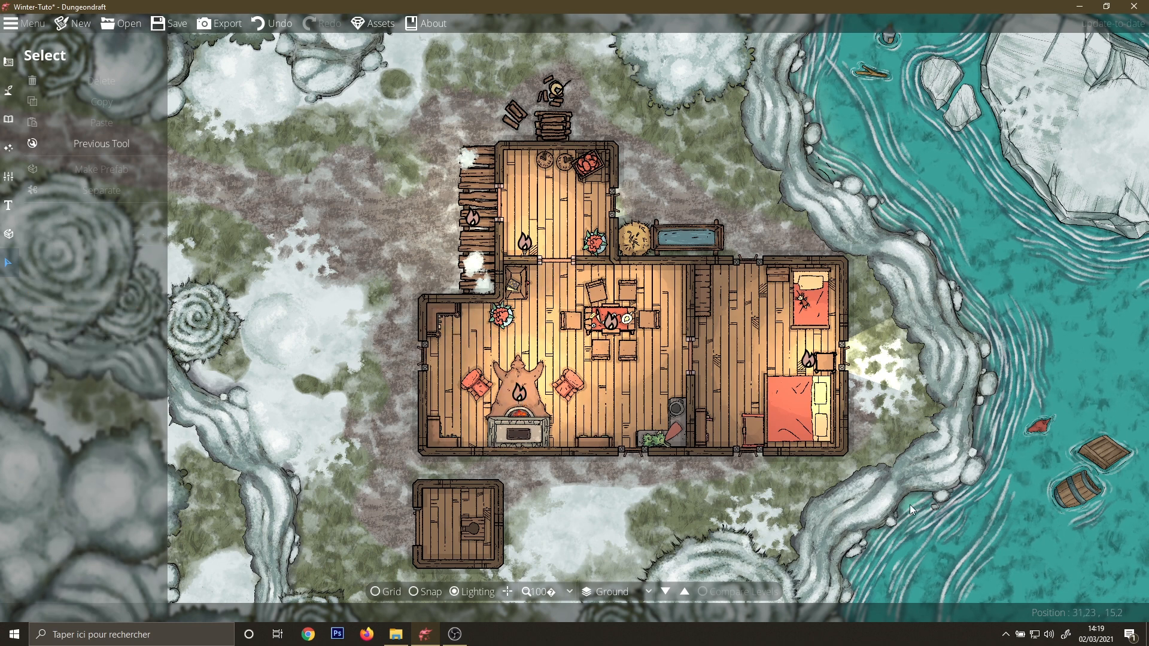
- Open the map export options and review the grid setting and grid resolution for the Universal VTT export
left_click(227, 26)
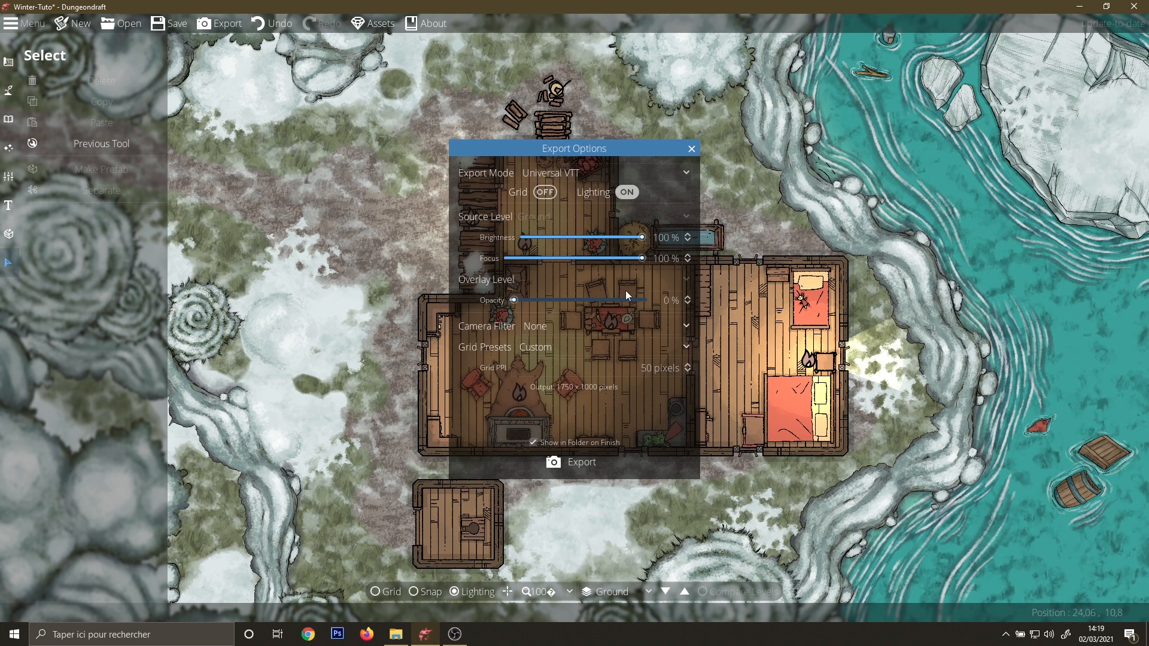
left_click(551, 197)
left_click(550, 196)
left_click_drag(641, 367, 652, 367)
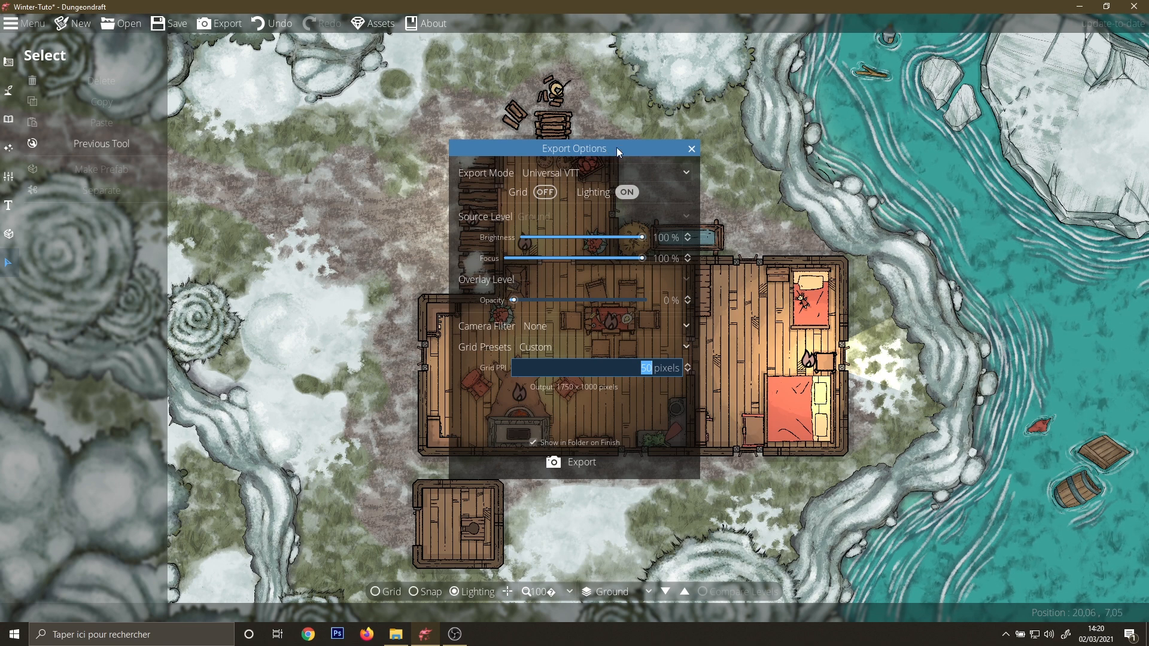
- Compare the map with export lighting off and on, moving the options aside to see the cabin, and leave lighting on
left_click_drag(616, 148, 400, 150)
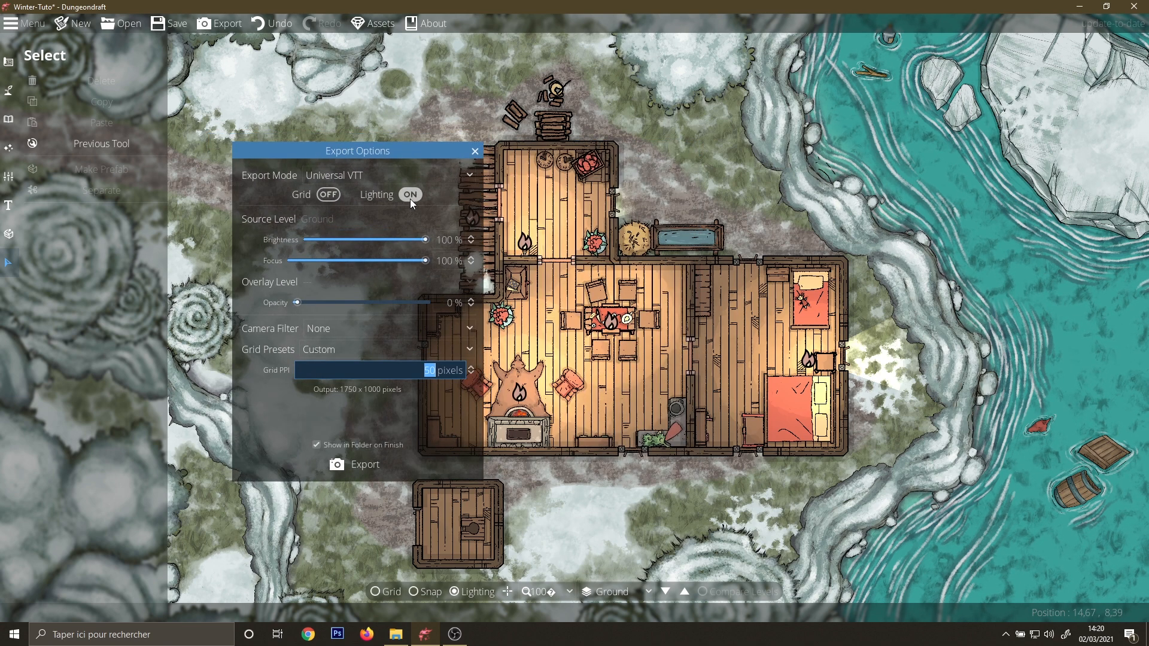
left_click(411, 198)
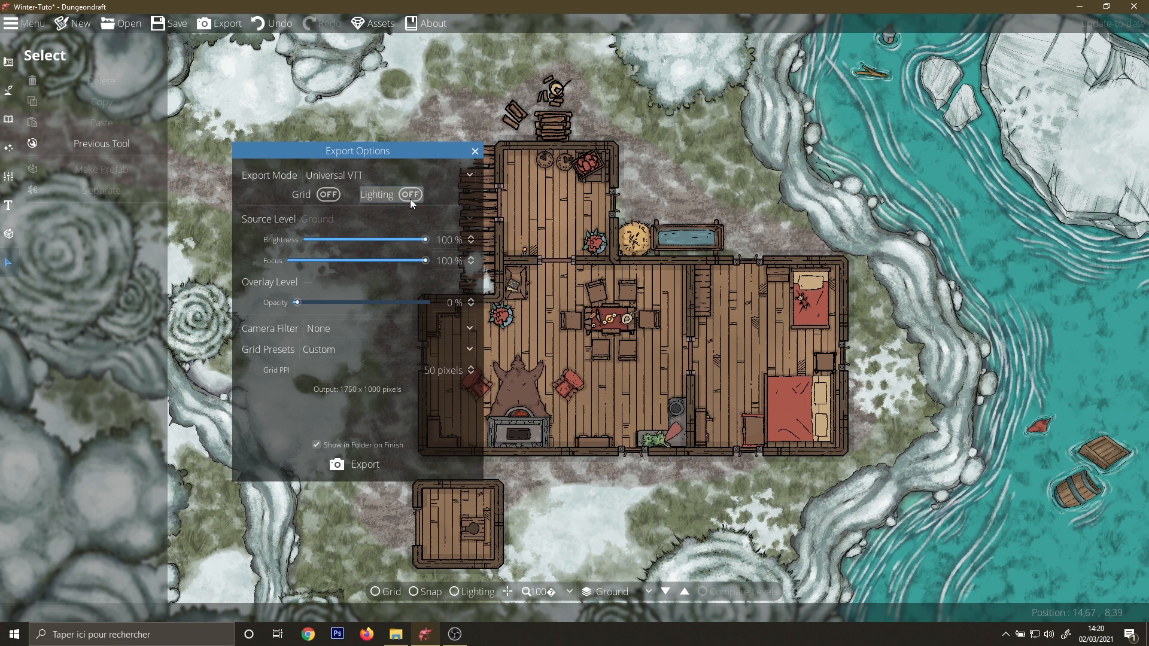
left_click(410, 199)
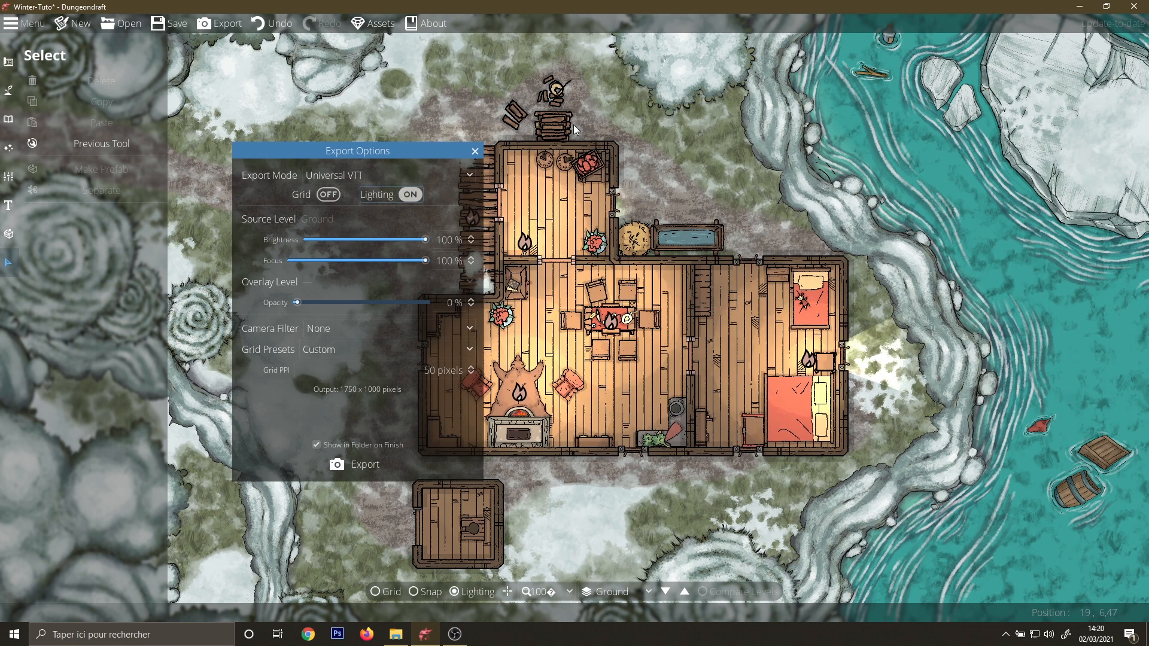
left_click_drag(415, 152, 361, 137)
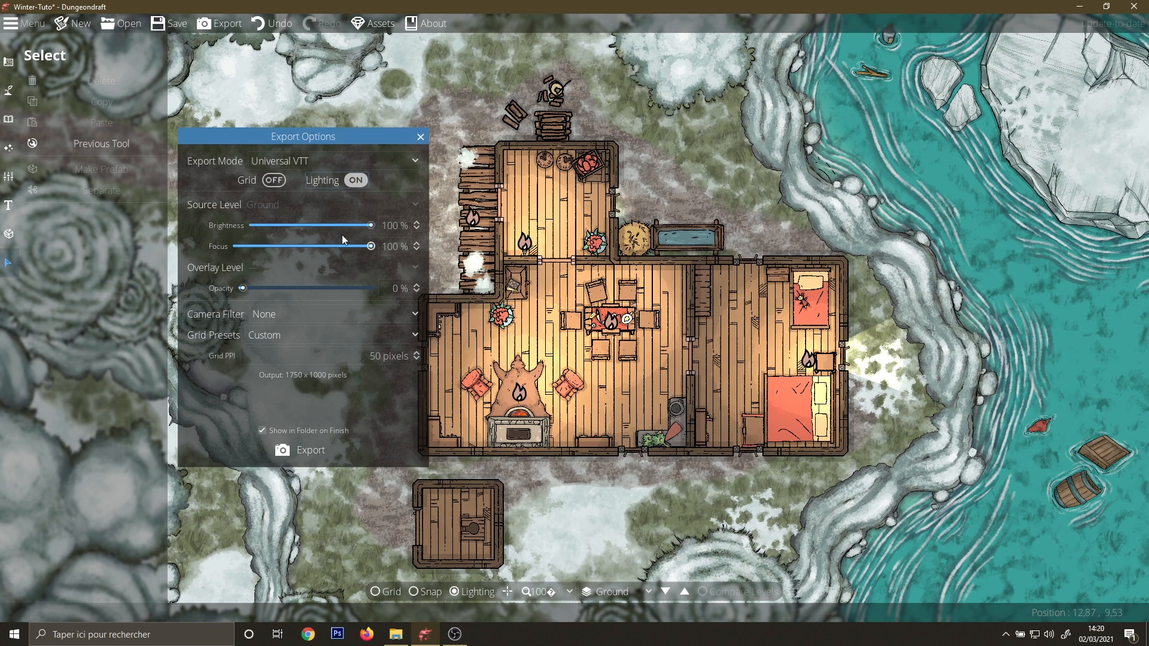
left_click(357, 181)
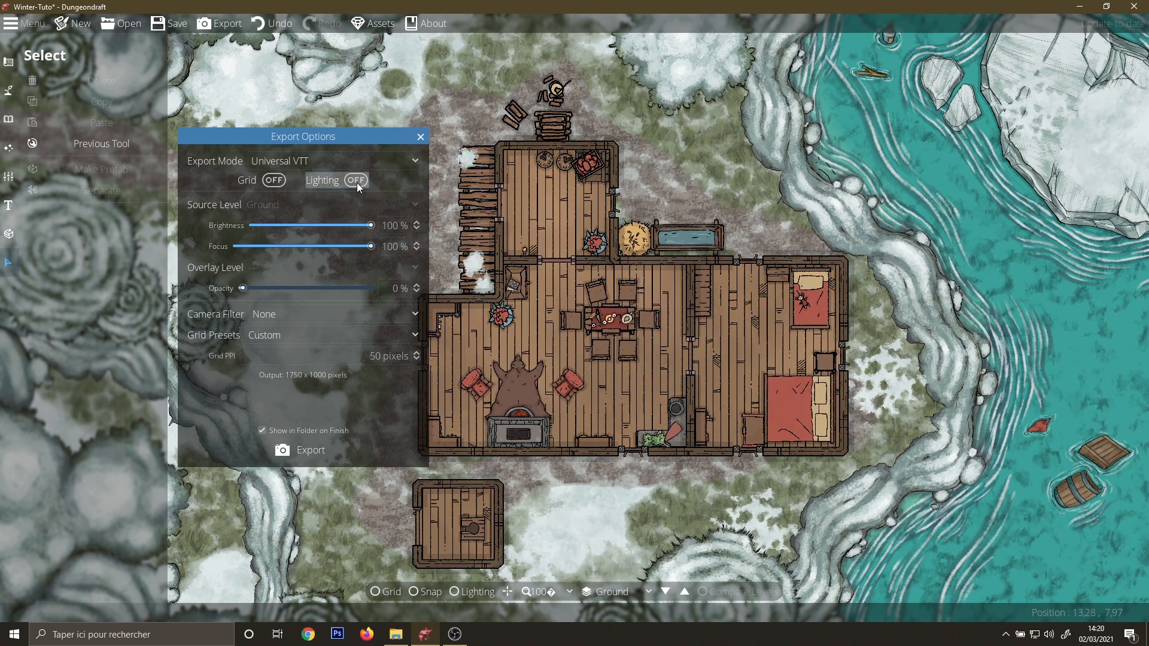
left_click_drag(352, 137, 391, 145)
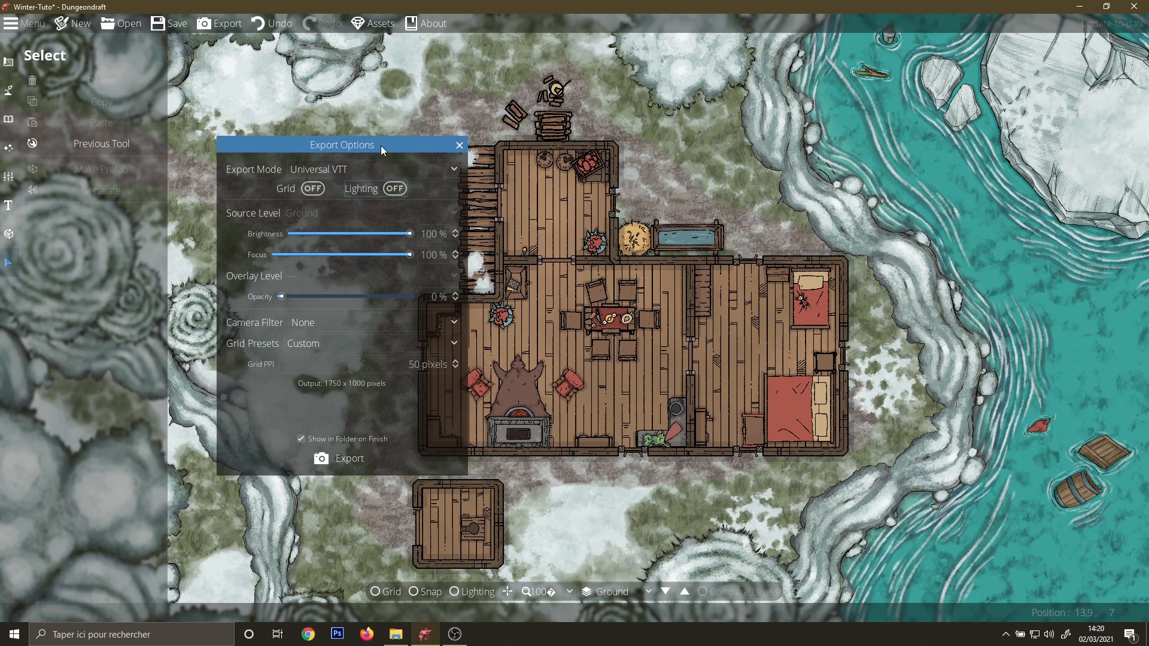
left_click_drag(380, 145, 587, 158)
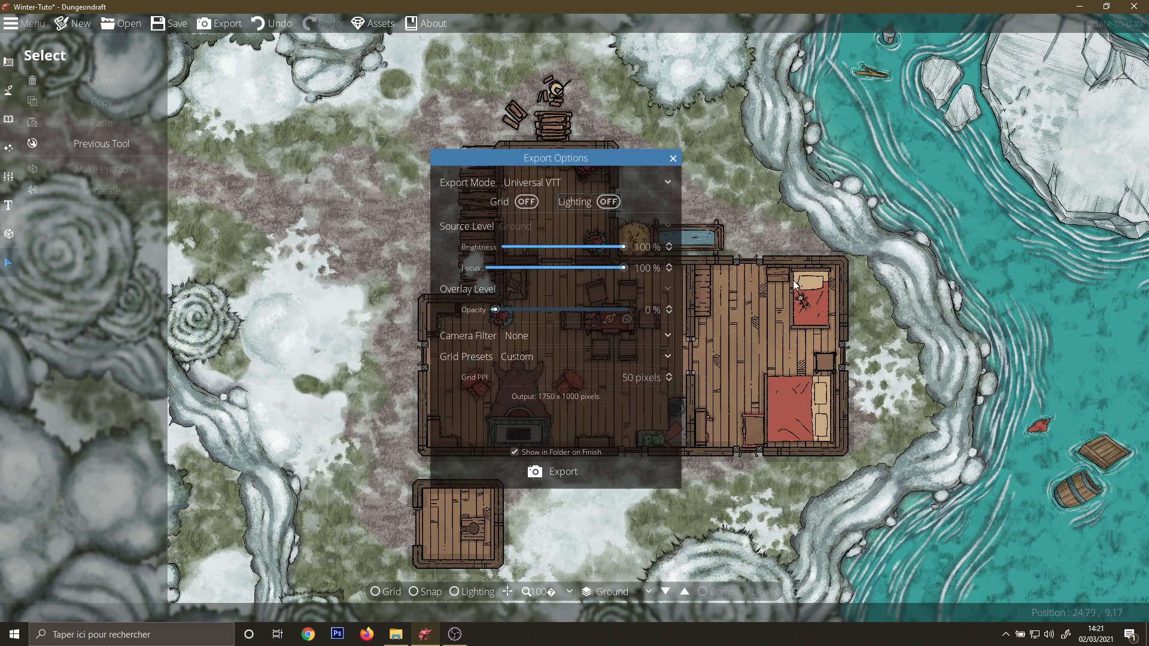
left_click(573, 204)
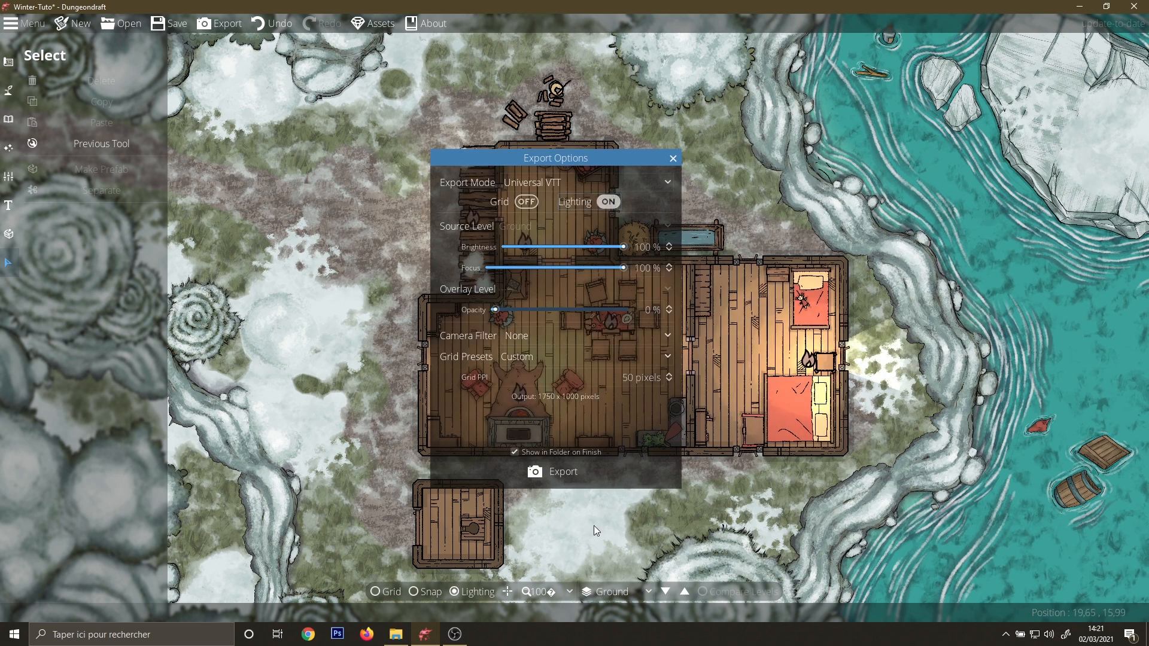
- Export the map with lighting on as a Universal VTT file named Tuto-L in the Dungeon Draft folder
left_click(552, 472)
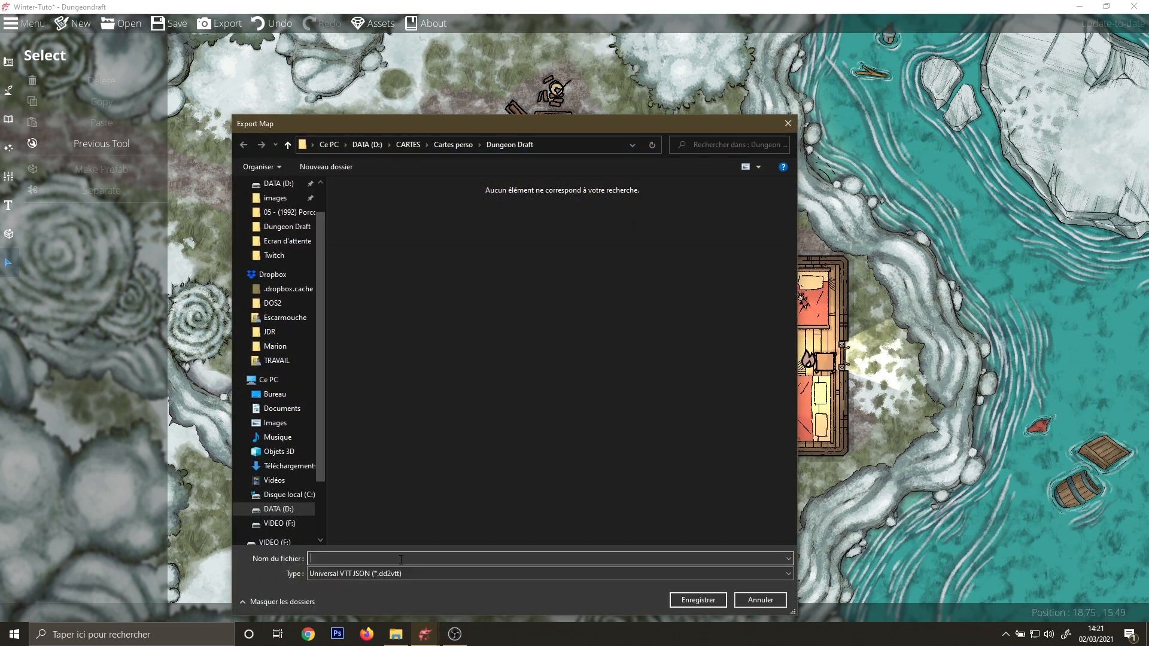
type("Tuto-L")
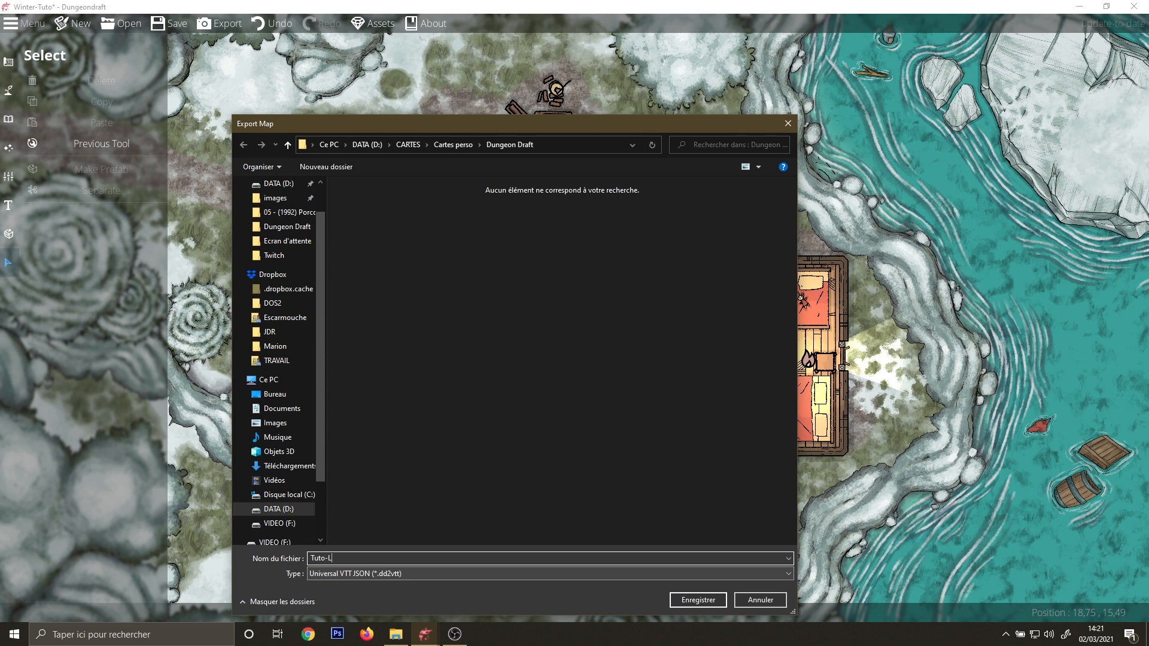
key("Return")
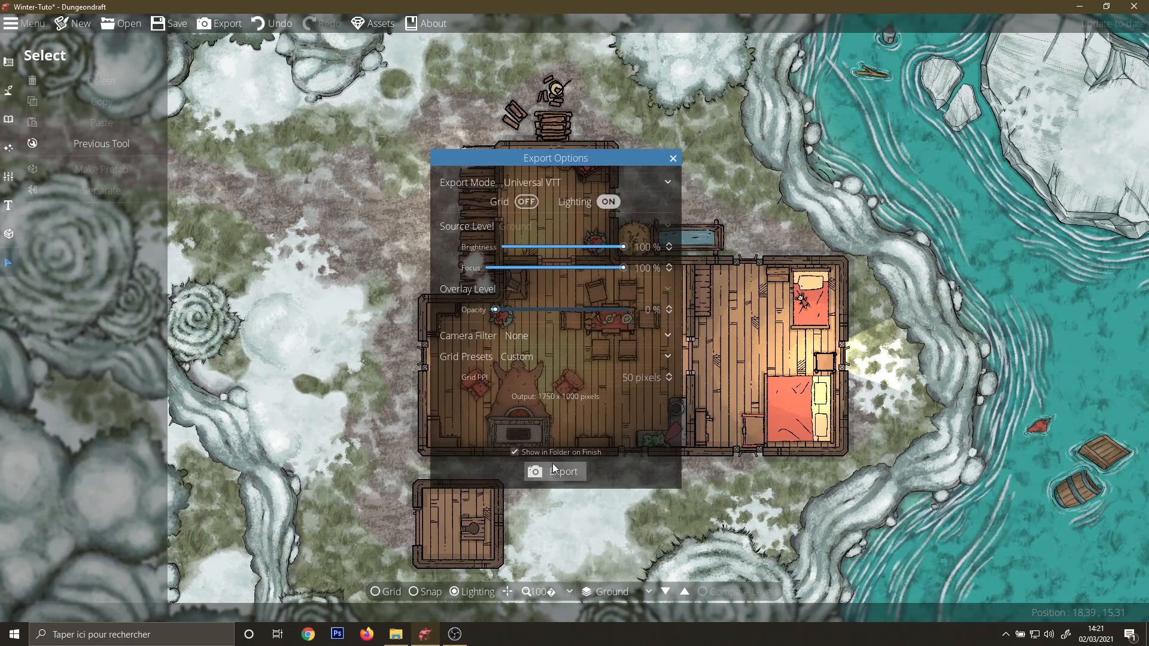
- Export the map with lighting off as a second Universal VTT file named Tuto-nL.dd2vtt in the same folder
left_click(559, 472)
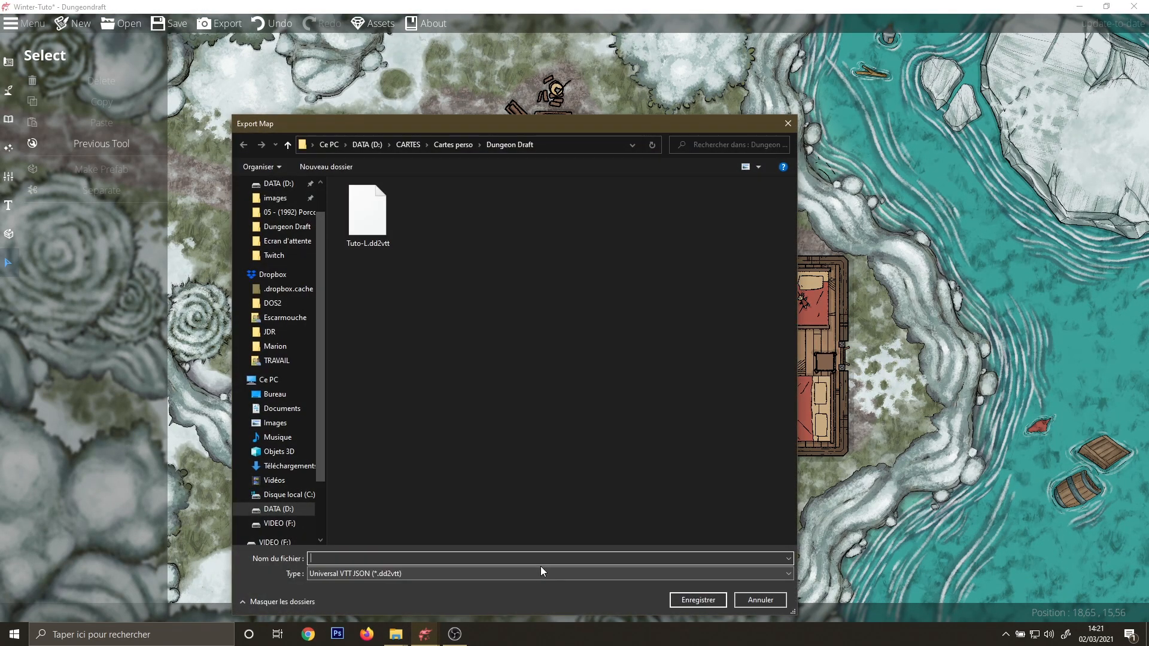
left_click(394, 227)
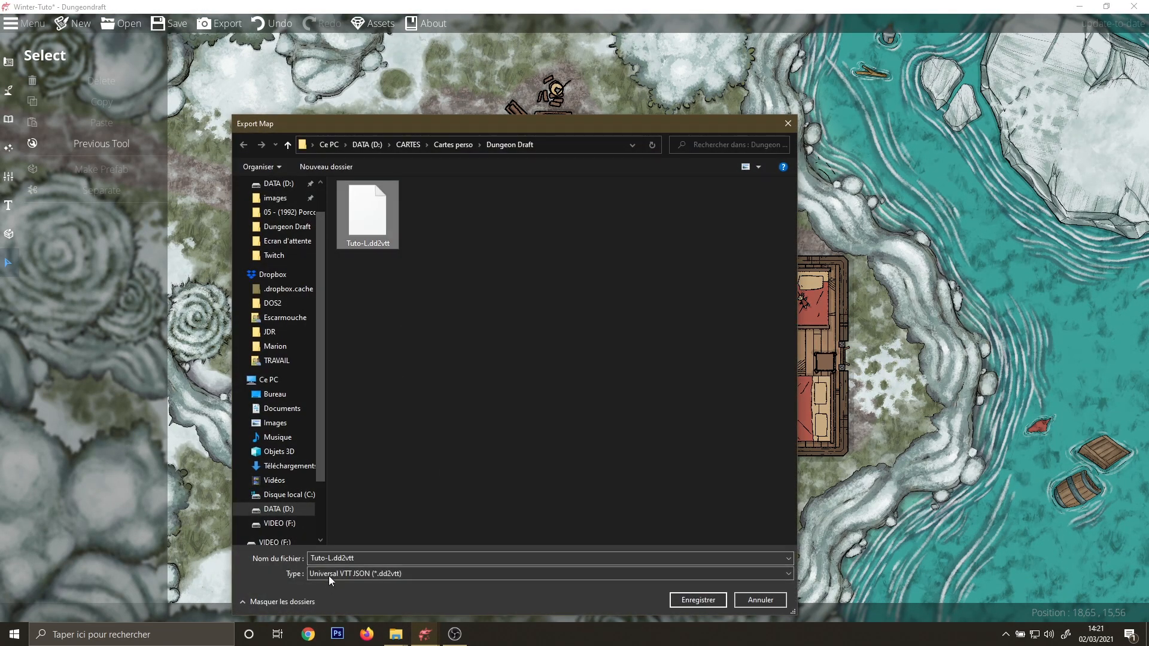
left_click(329, 563)
left_click(329, 562)
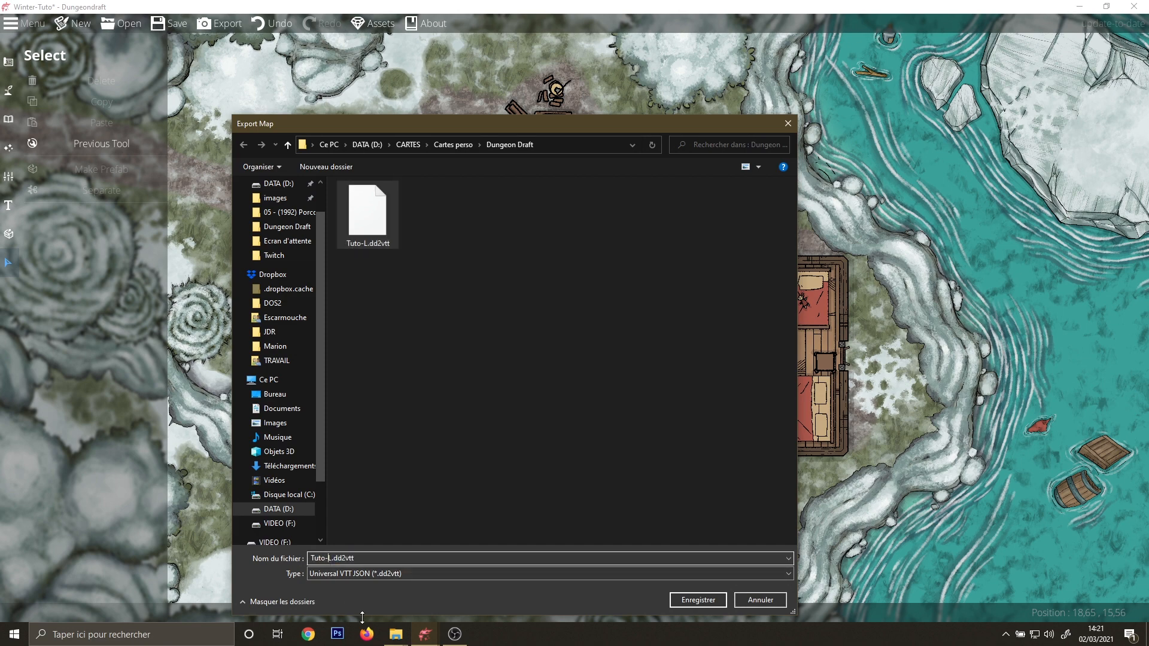
type("n")
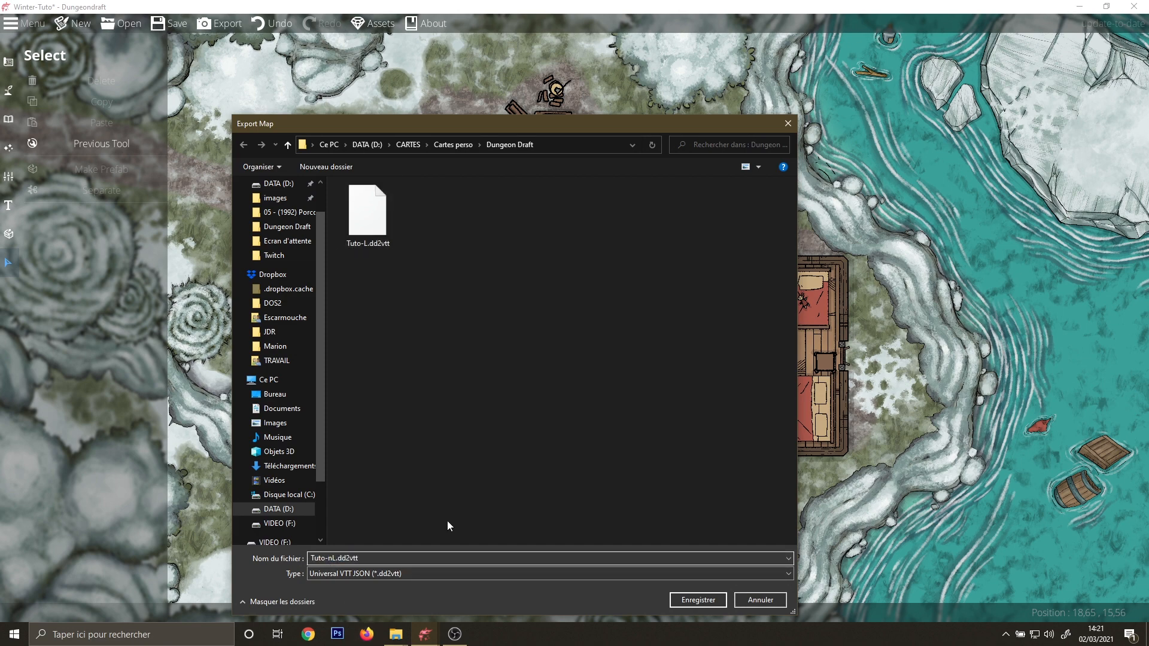
left_click(697, 599)
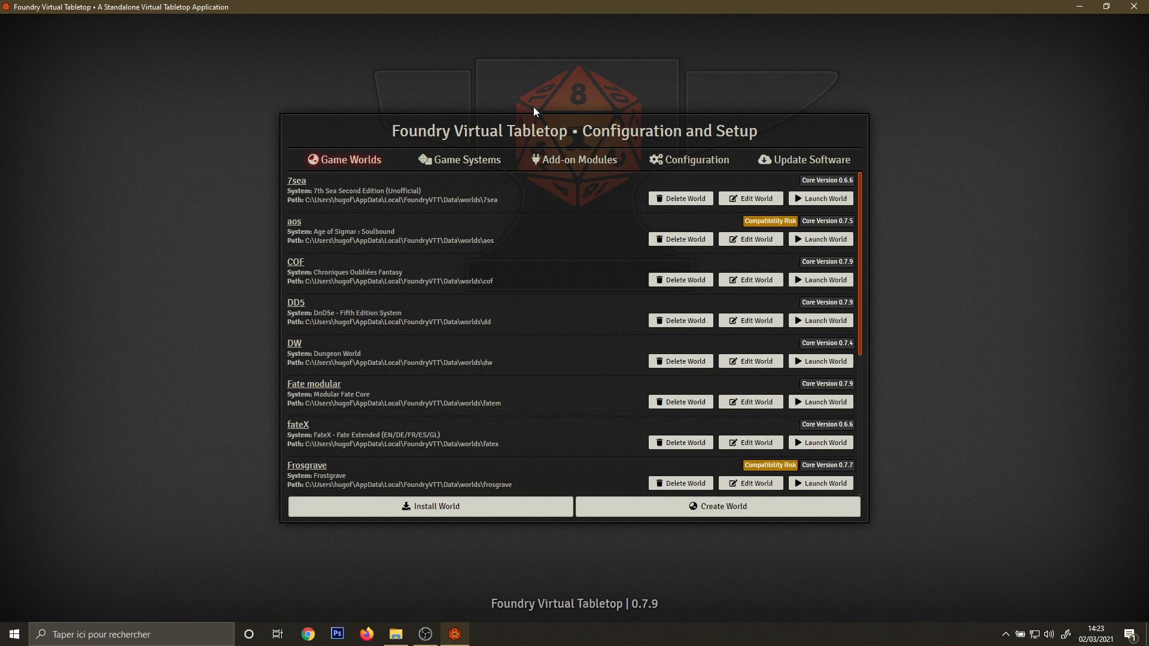
- In Foundry Virtual Tabletop, filter the installable add-on modules for "universal" and pick Universal Battlemap Importer
left_click(563, 165)
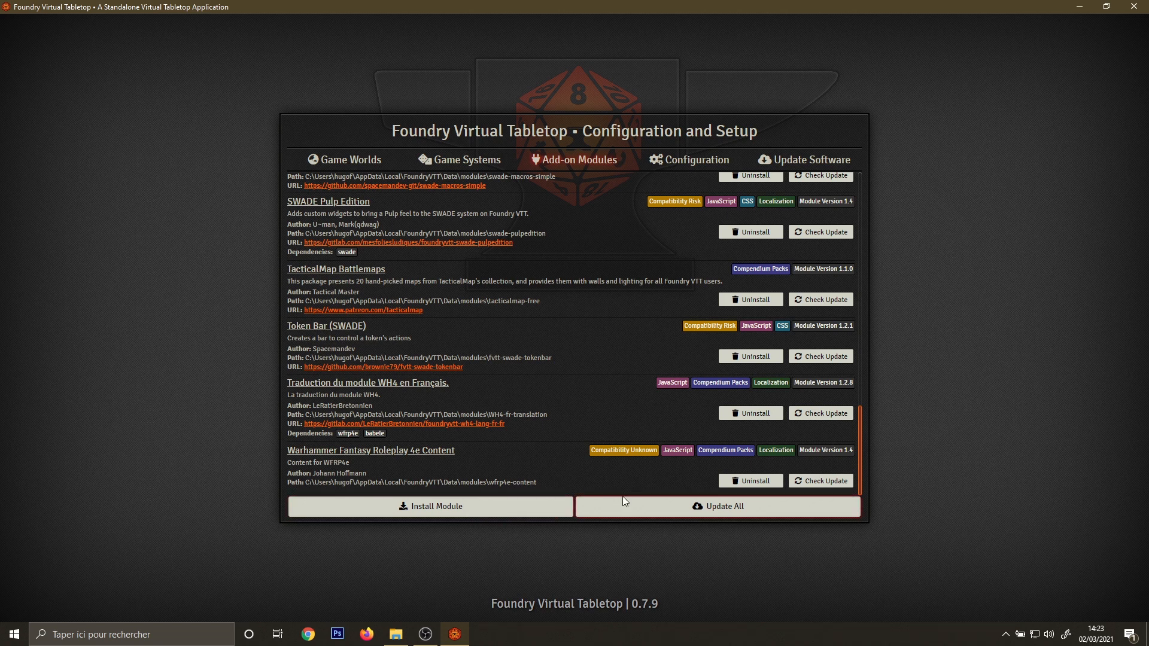
left_click(462, 513)
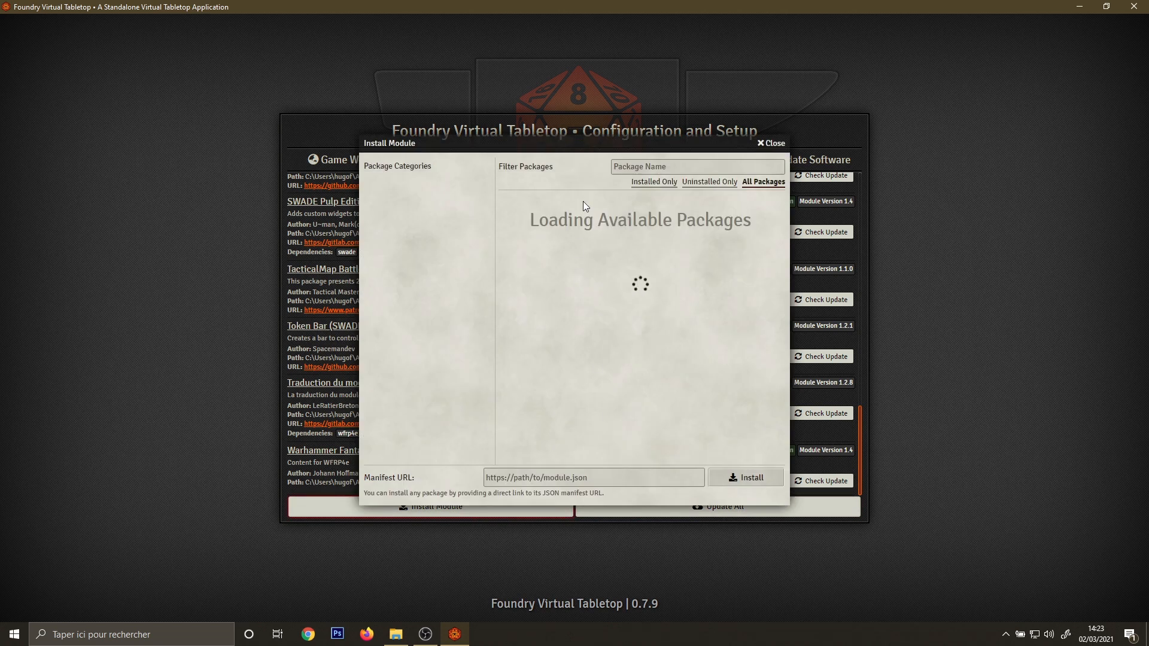
left_click(654, 167)
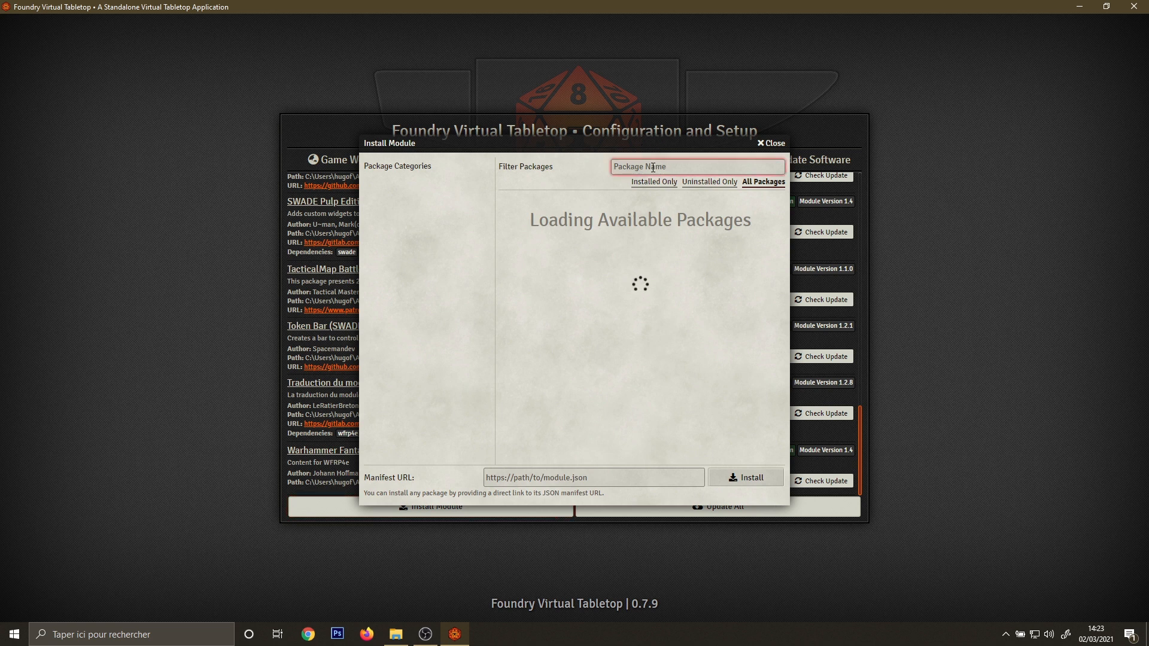
type("un")
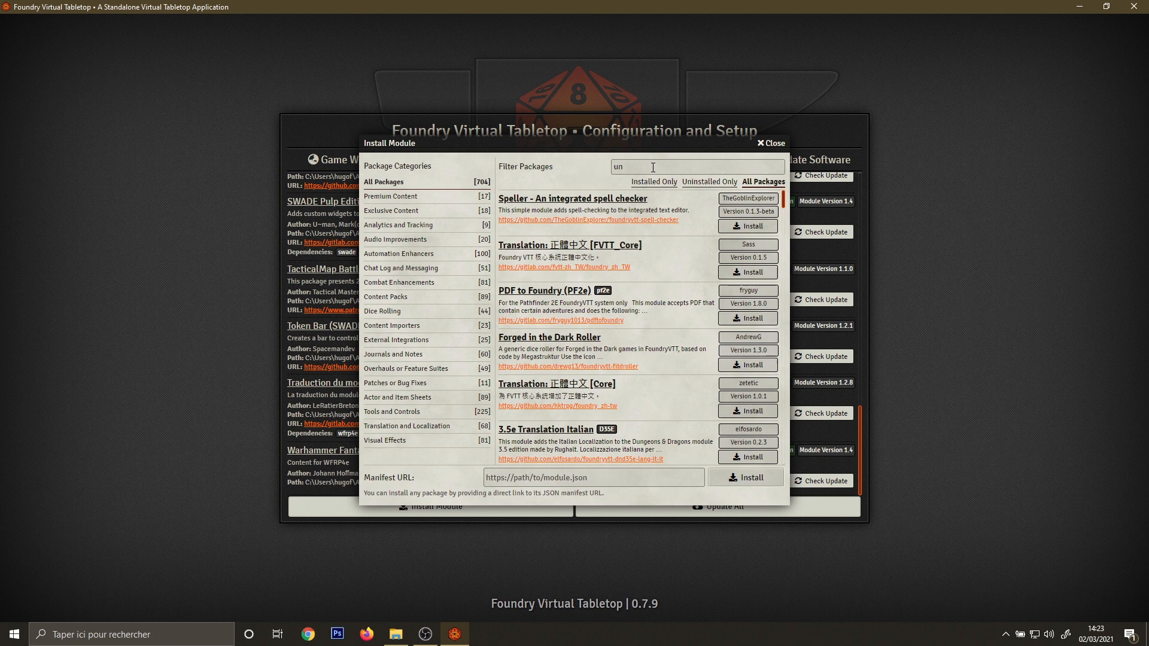
left_click(653, 168)
type("iversal")
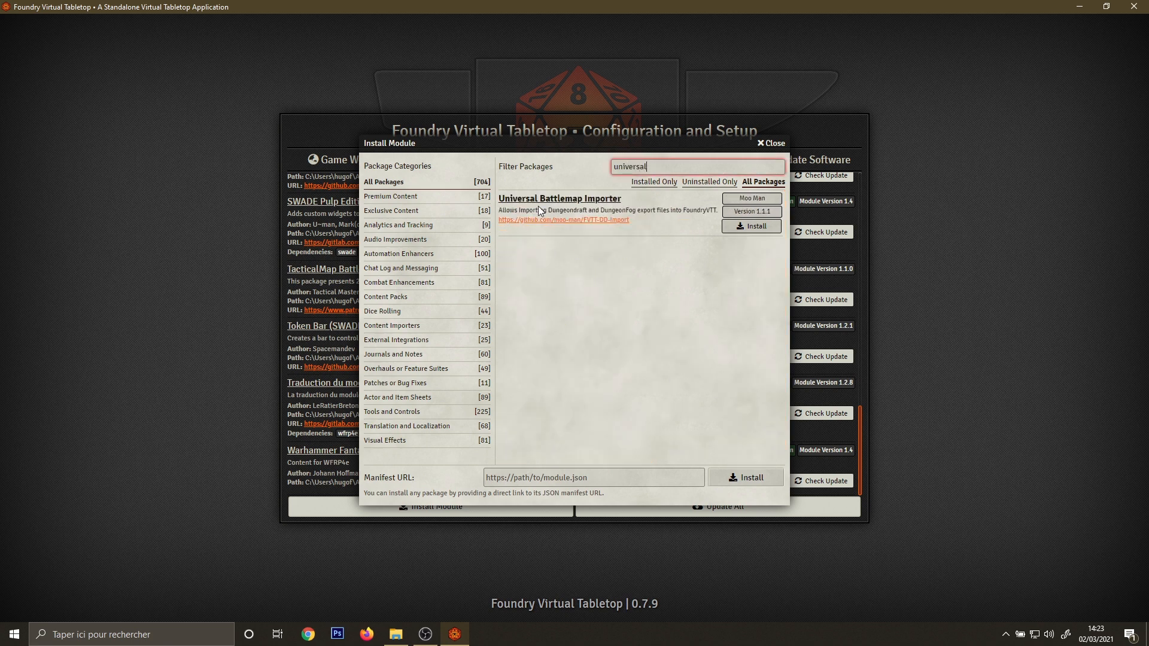
left_click(552, 202)
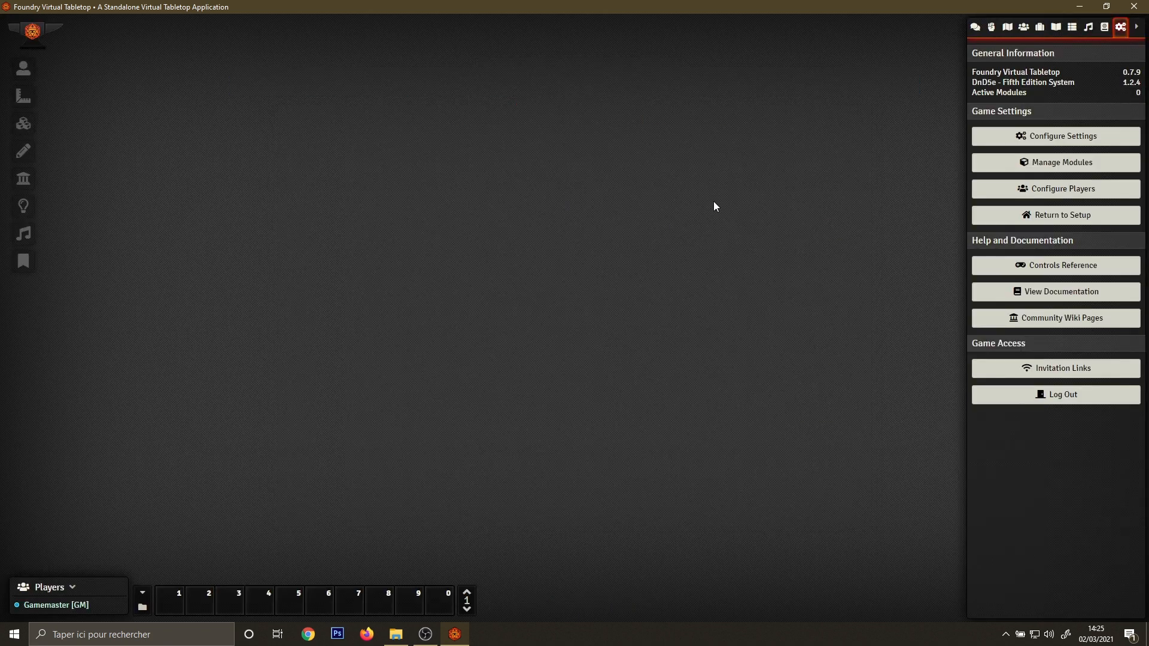
- Activate the Universal Battlemap Importer module in the game world and save the module settings
left_click(1052, 172)
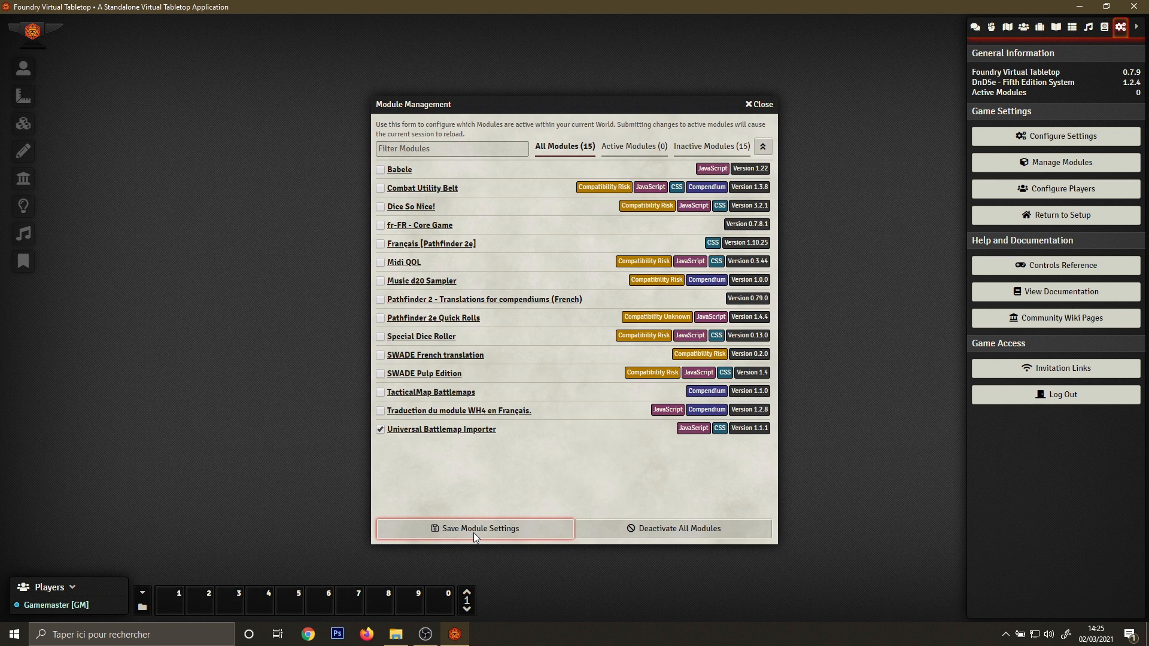
left_click(472, 529)
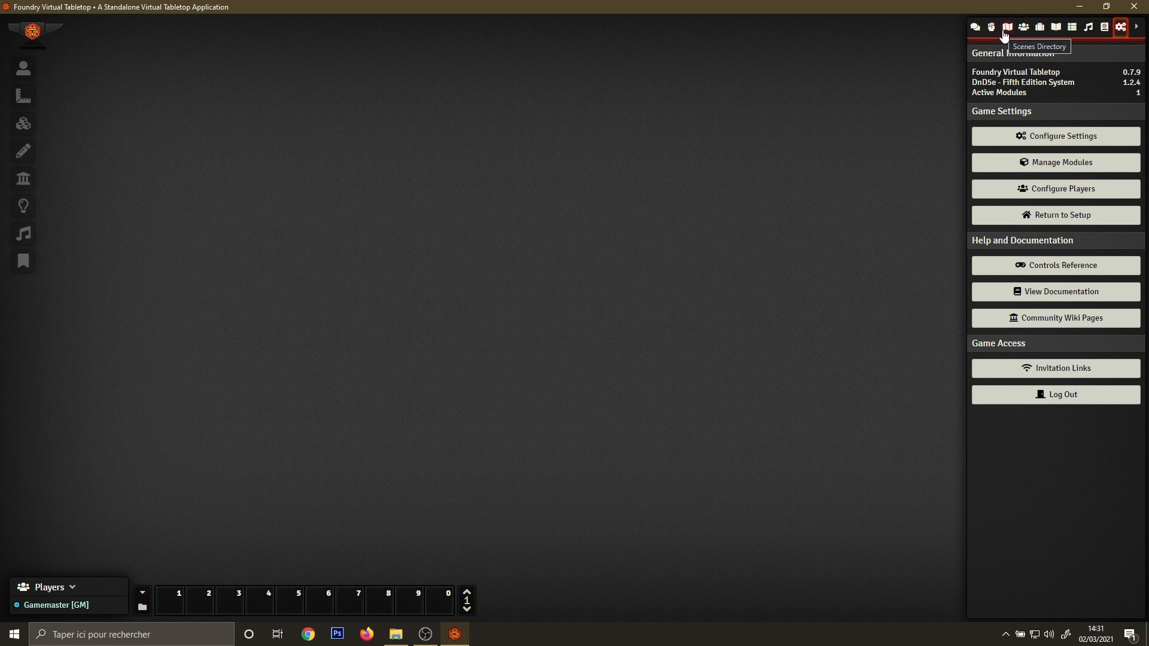
- Start a Universal Battlemap import with the scene name Tuto-L and Tuto-L.dd2vtt as the map file
left_click(1005, 35)
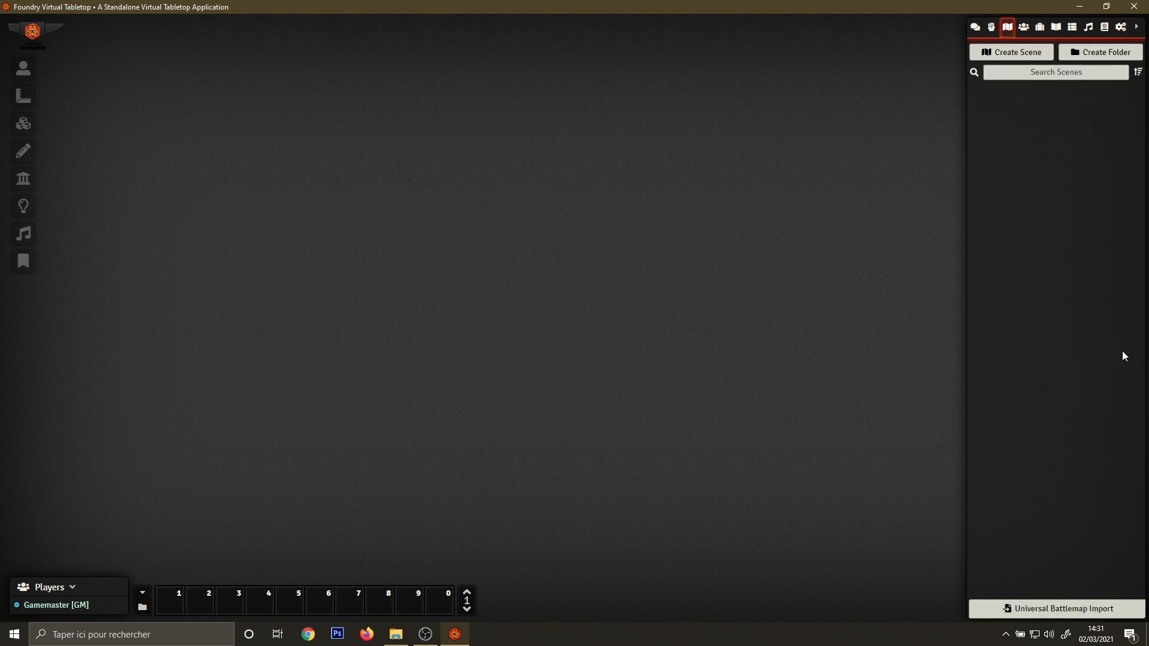
left_click(1043, 611)
left_click(491, 203)
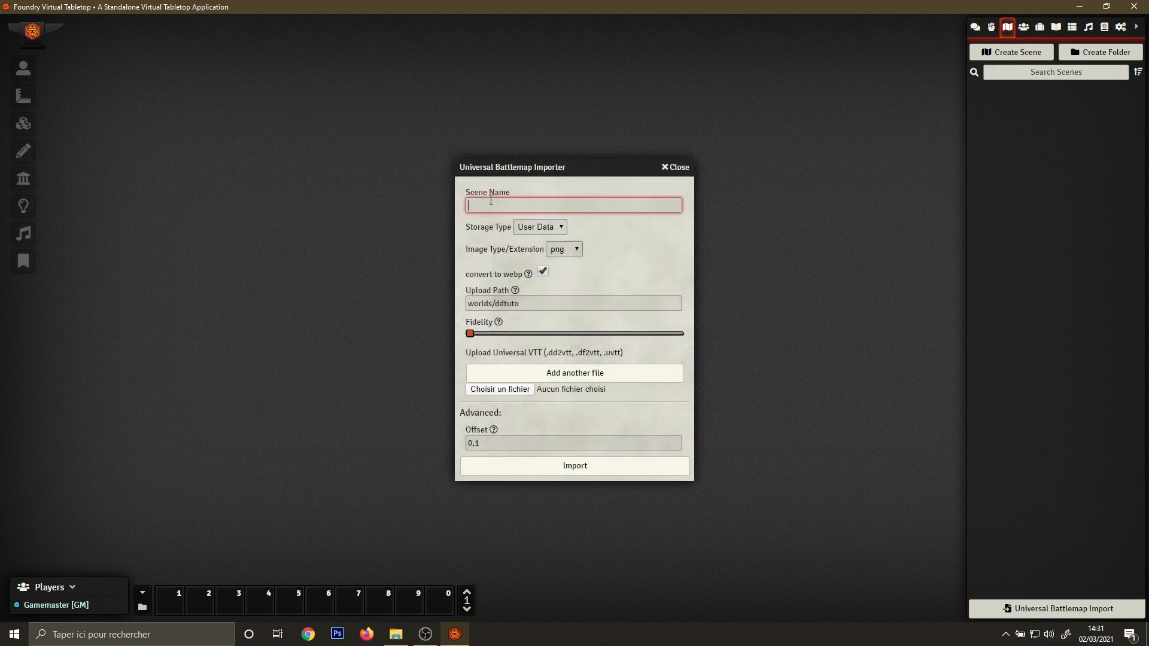
type("Tuto-L")
left_click(500, 390)
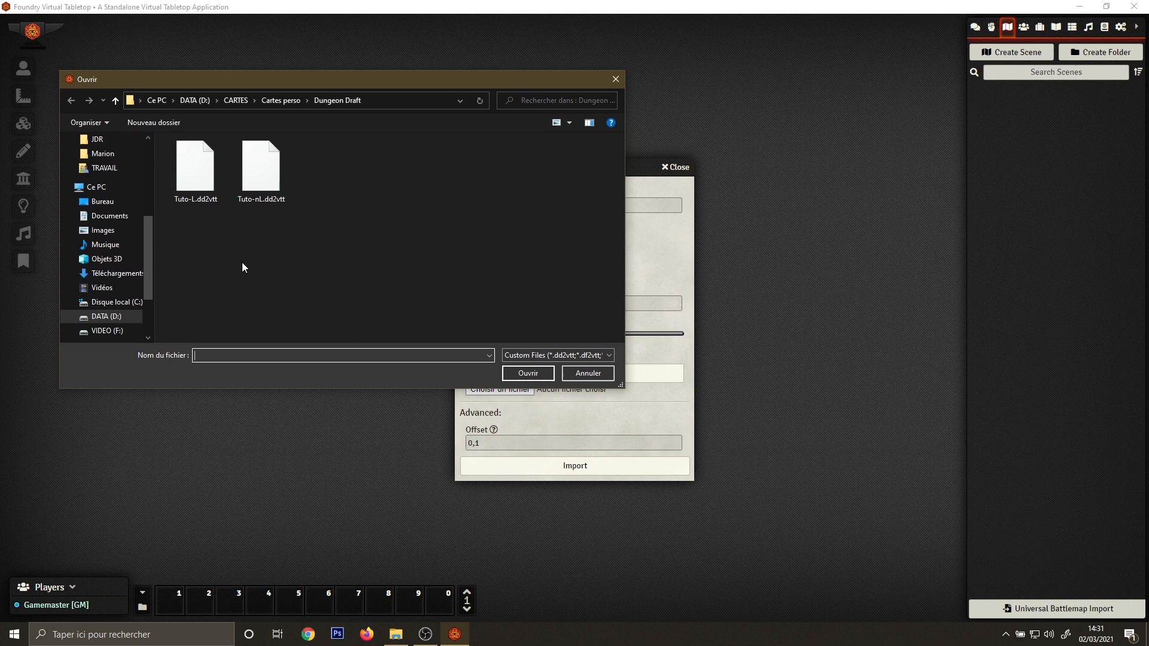
left_click(199, 170)
left_click(518, 373)
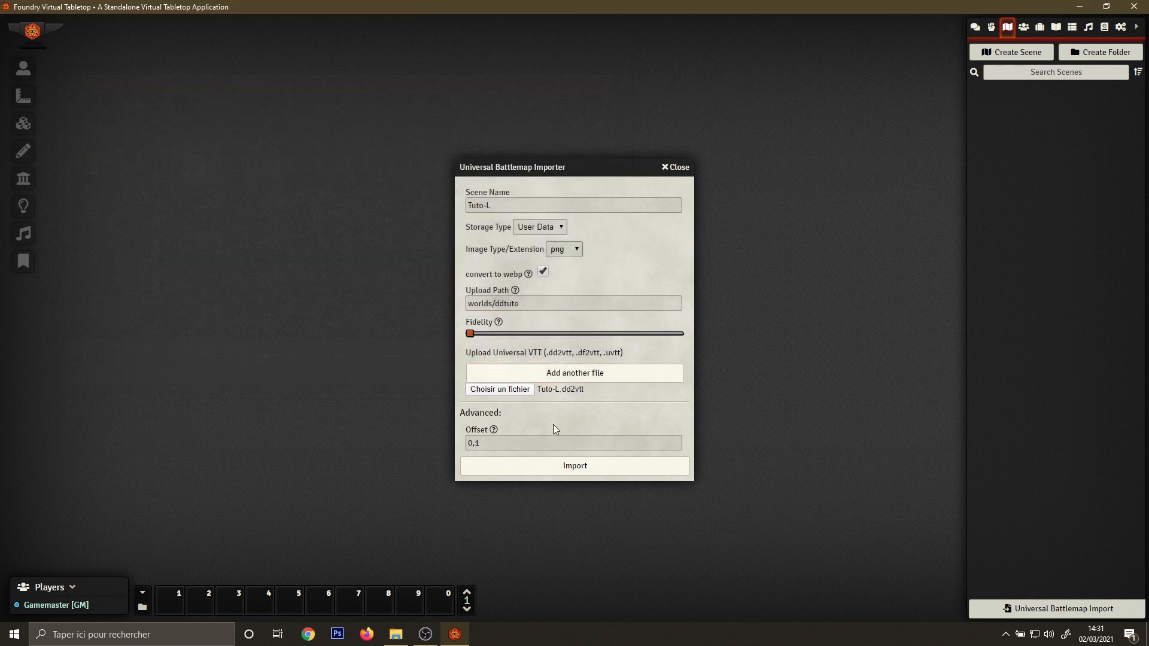
mouse_move(499, 323)
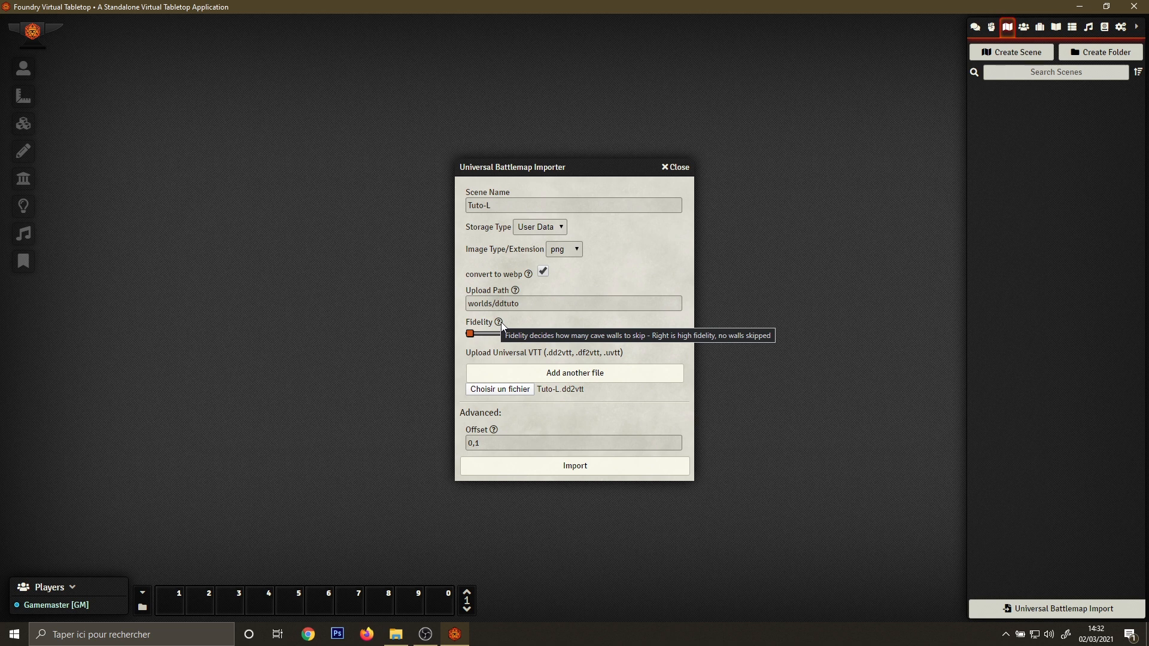
- Run the Universal Battlemap import of Tuto-L and look over the imported map scene
left_click(567, 468)
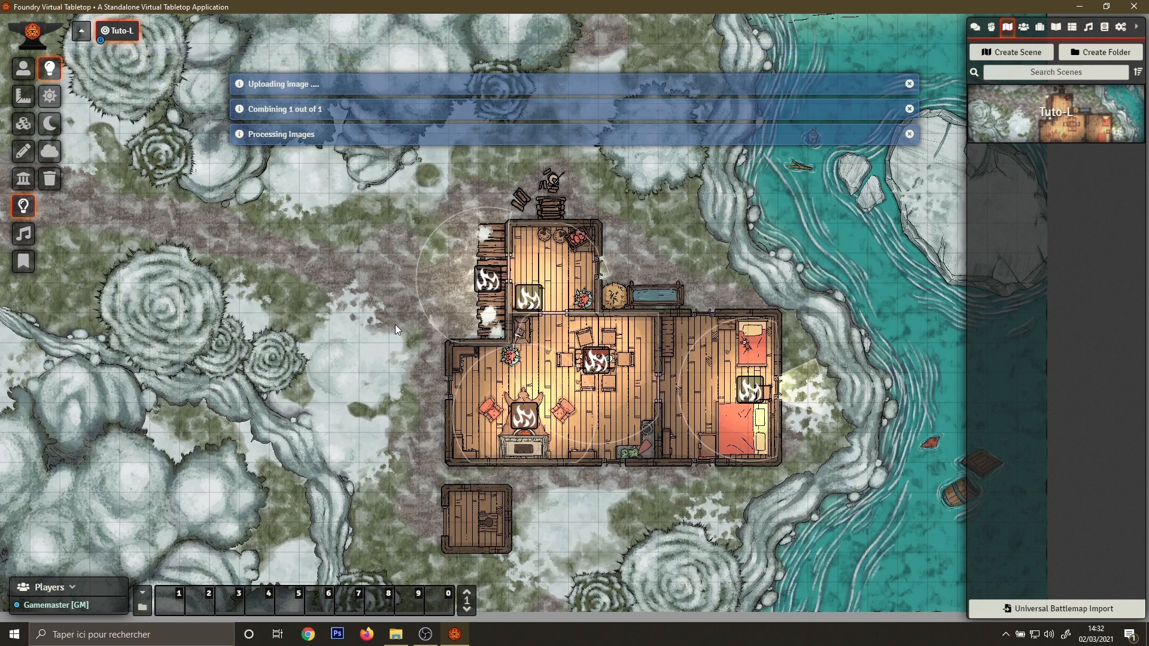
scroll(394, 324, "up", 4)
scroll(395, 325, "up", 4)
scroll(395, 325, "down", 7)
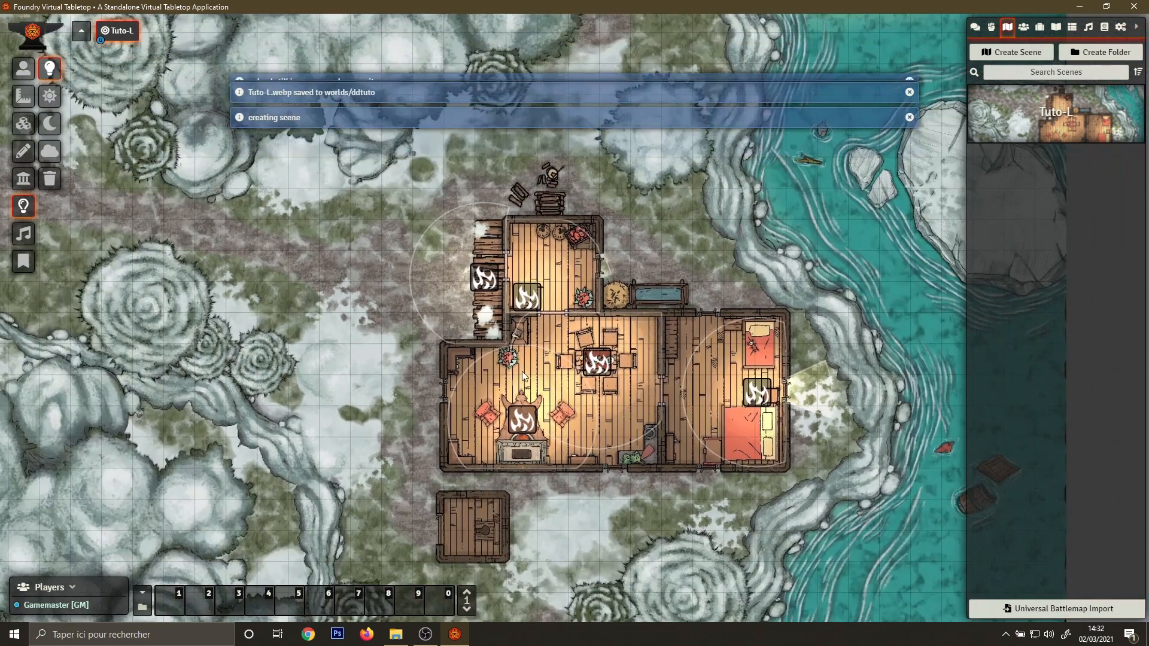
- Inspect the walls, windows, light sources and doors imported into the Tuto-L scene by switching between the wall, lighting and token layers
left_click(33, 182)
scroll(425, 369, "up", 3)
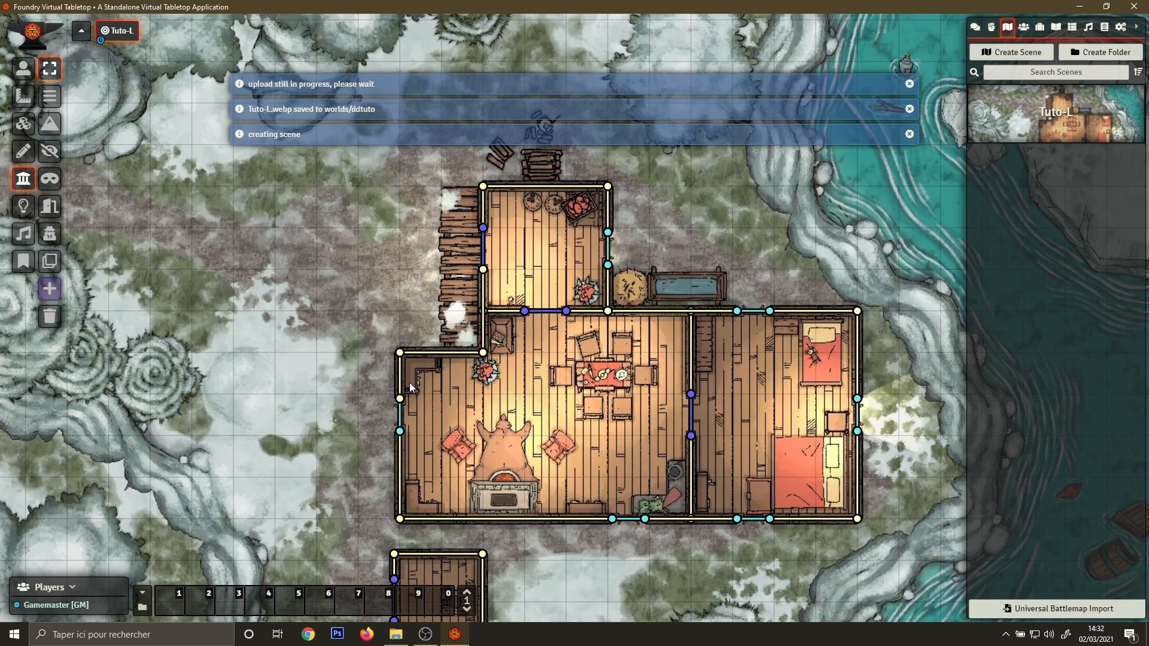
left_click(21, 209)
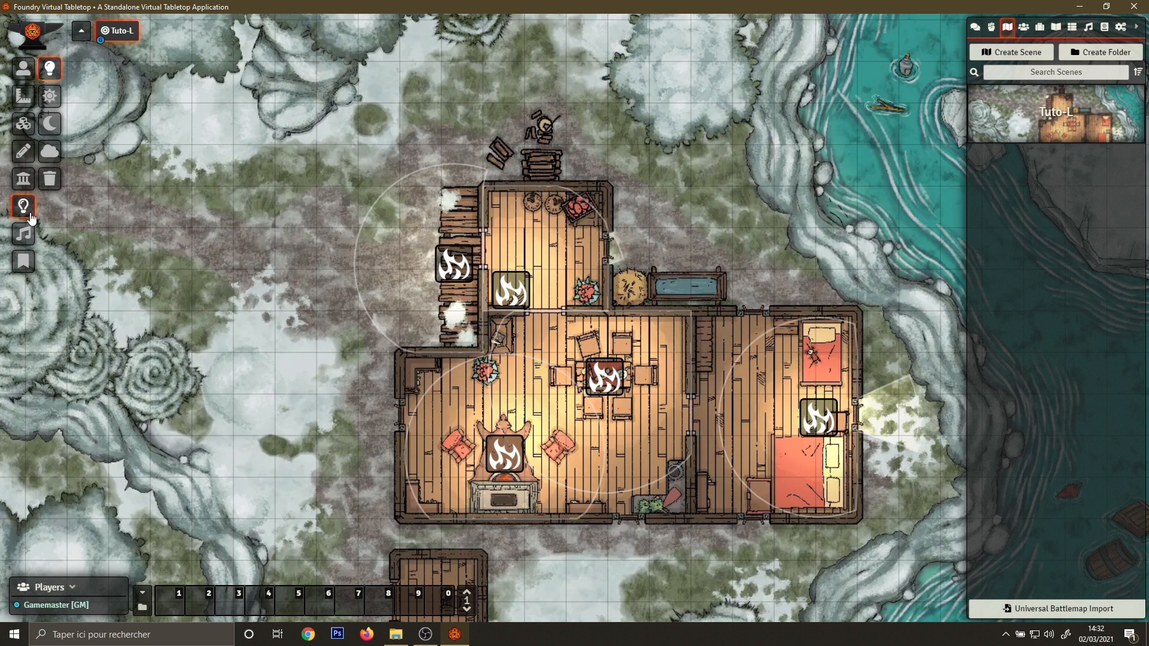
left_click(23, 178)
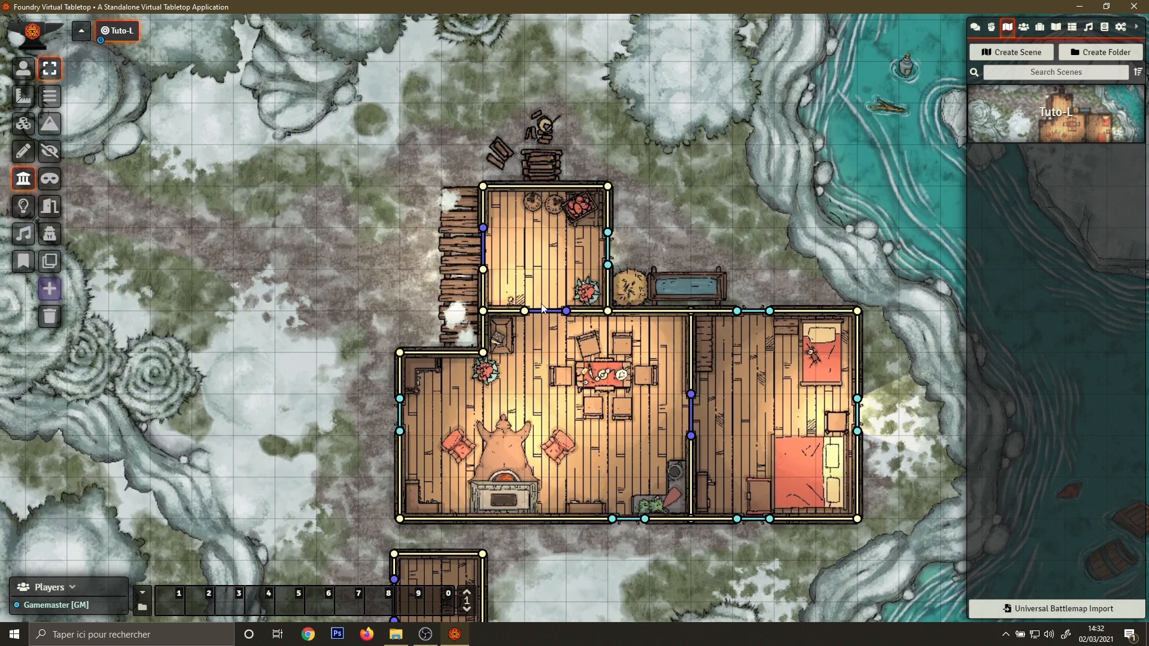
left_click(23, 68)
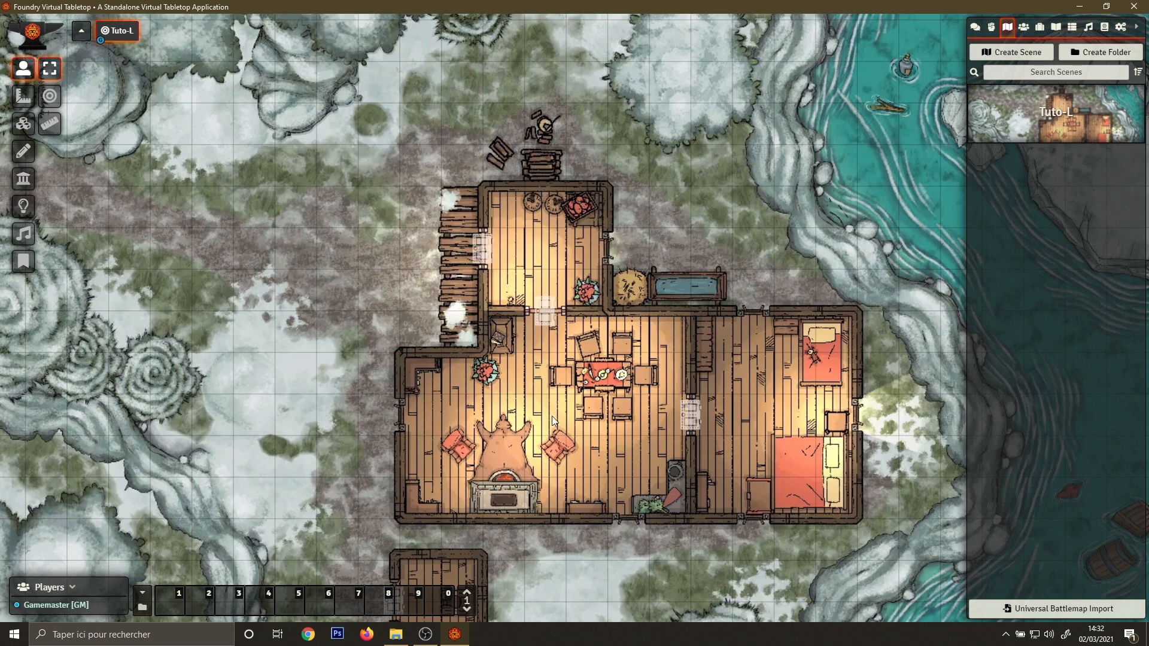
- In the lighting layer, move the fireplace light outside the house and return it to the fireplace to compare the lighting
left_click(18, 218)
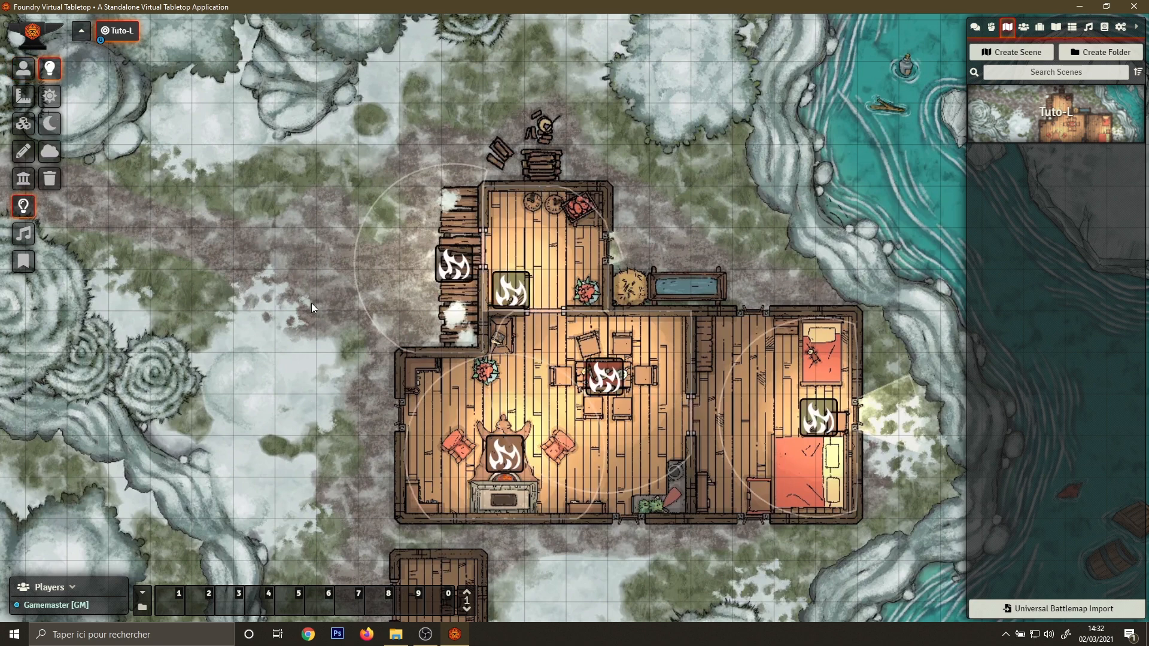
left_click_drag(361, 392, 353, 339)
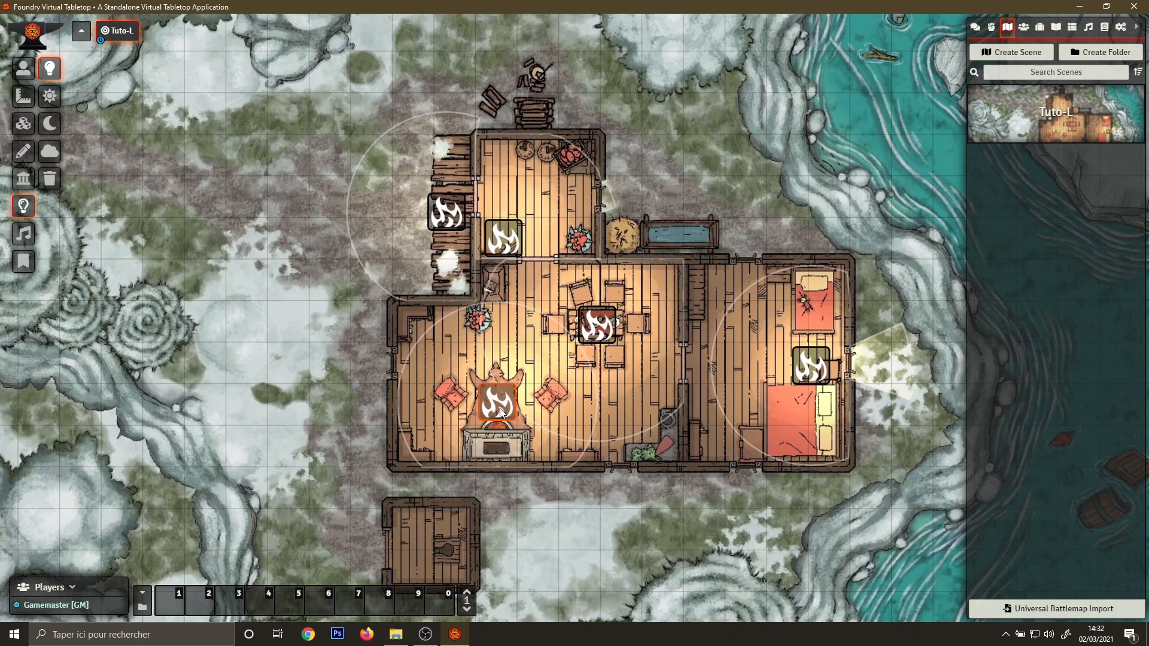
left_click_drag(502, 413, 317, 392)
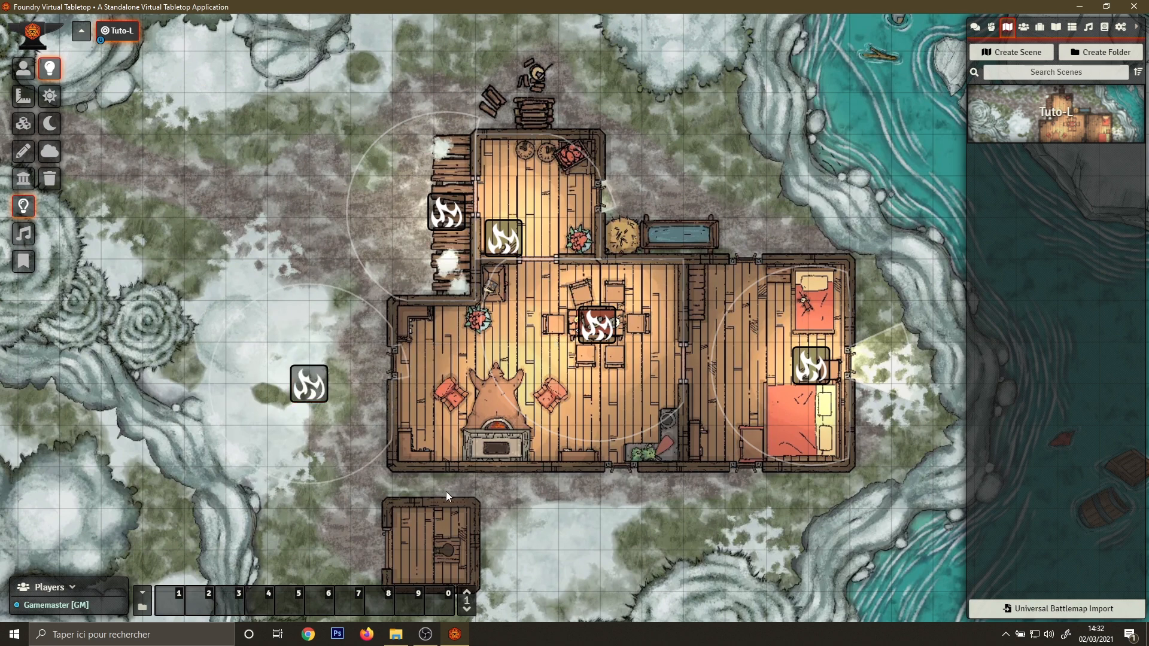
left_click_drag(302, 393, 484, 401)
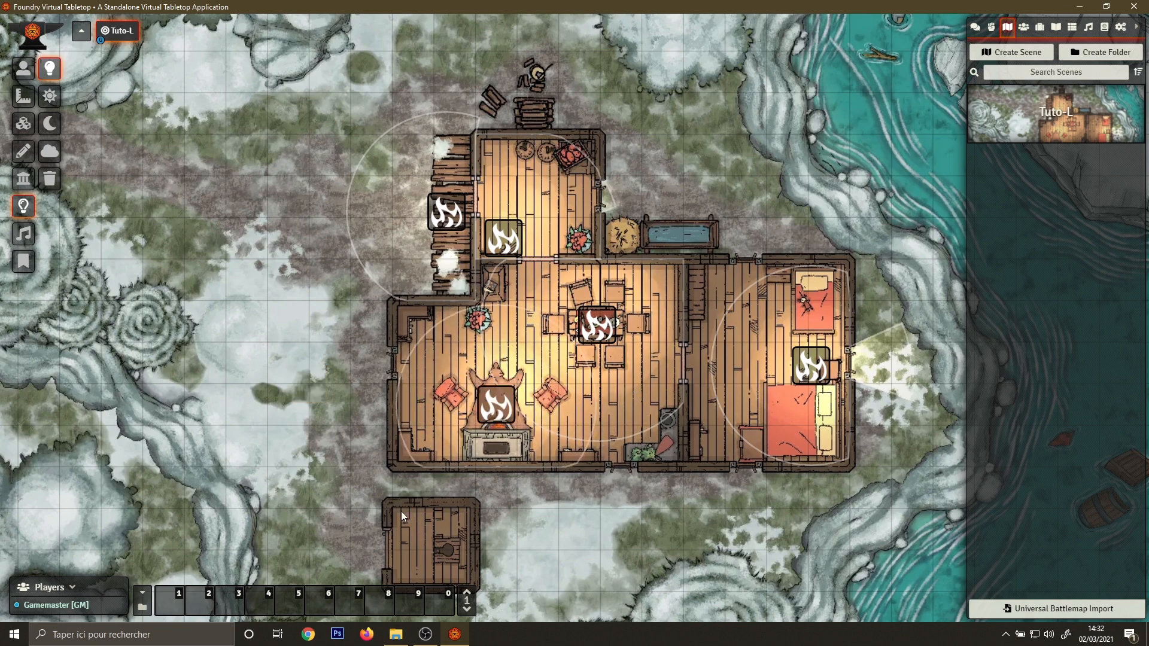
- Import Tuto-nL.dd2vtt through Universal Battlemap Importer as a scene named Tuto-NL
left_click(1081, 609)
left_click(508, 389)
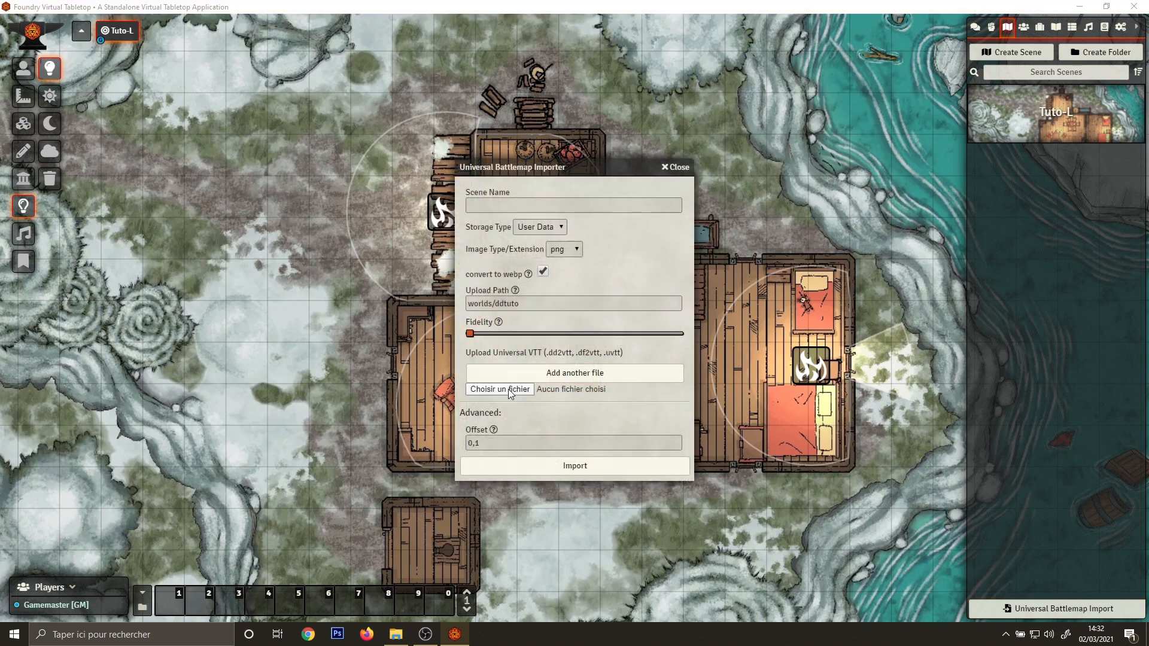
left_click(263, 183)
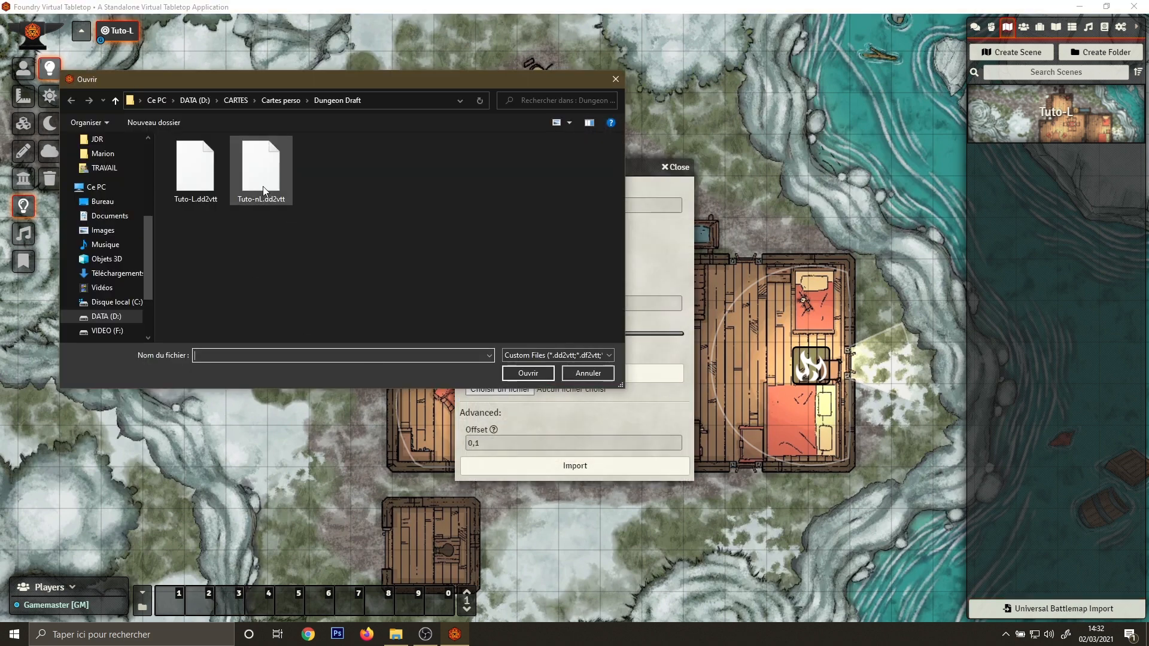
left_click(528, 372)
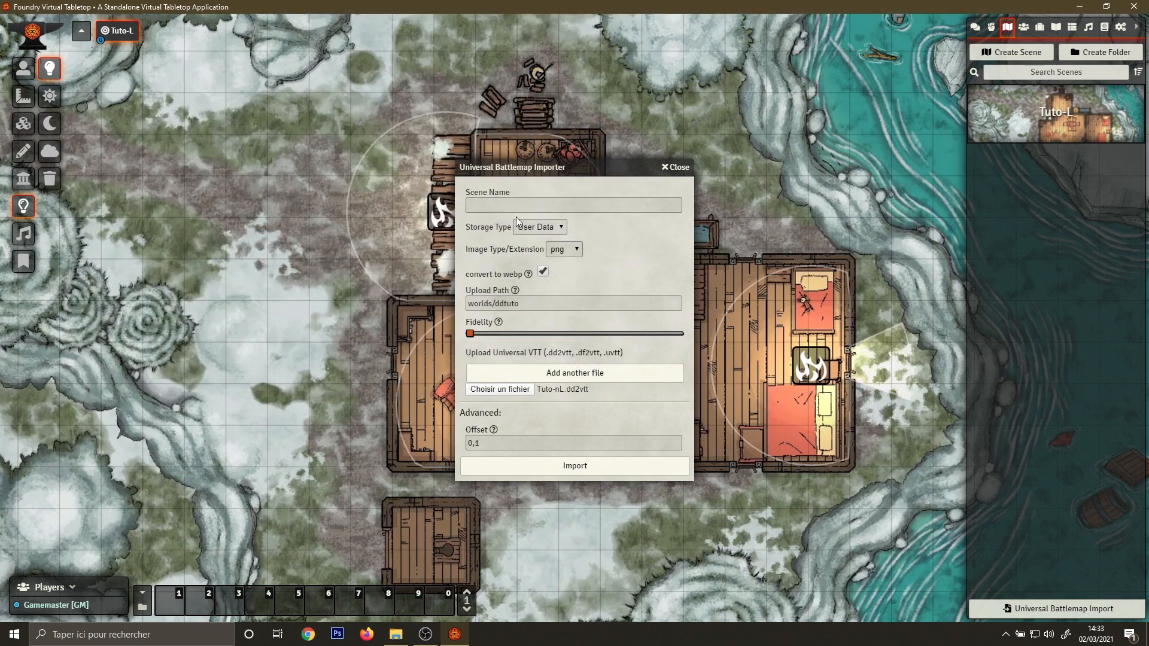
left_click(505, 203)
type("Tu")
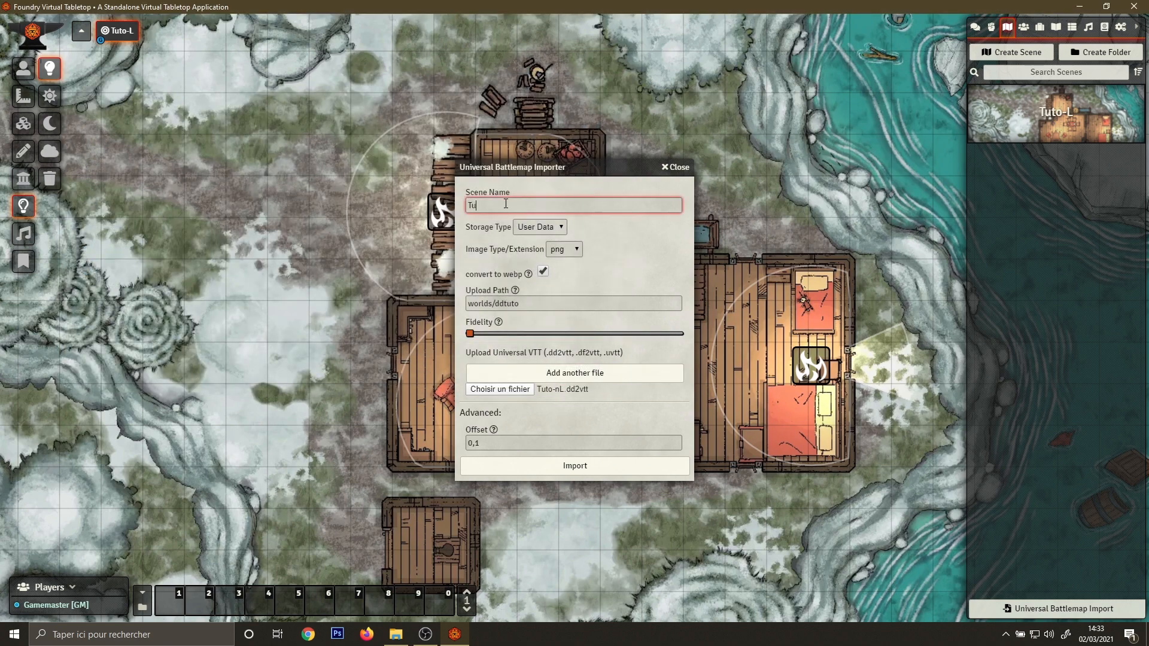
type("to-NL")
left_click(601, 465)
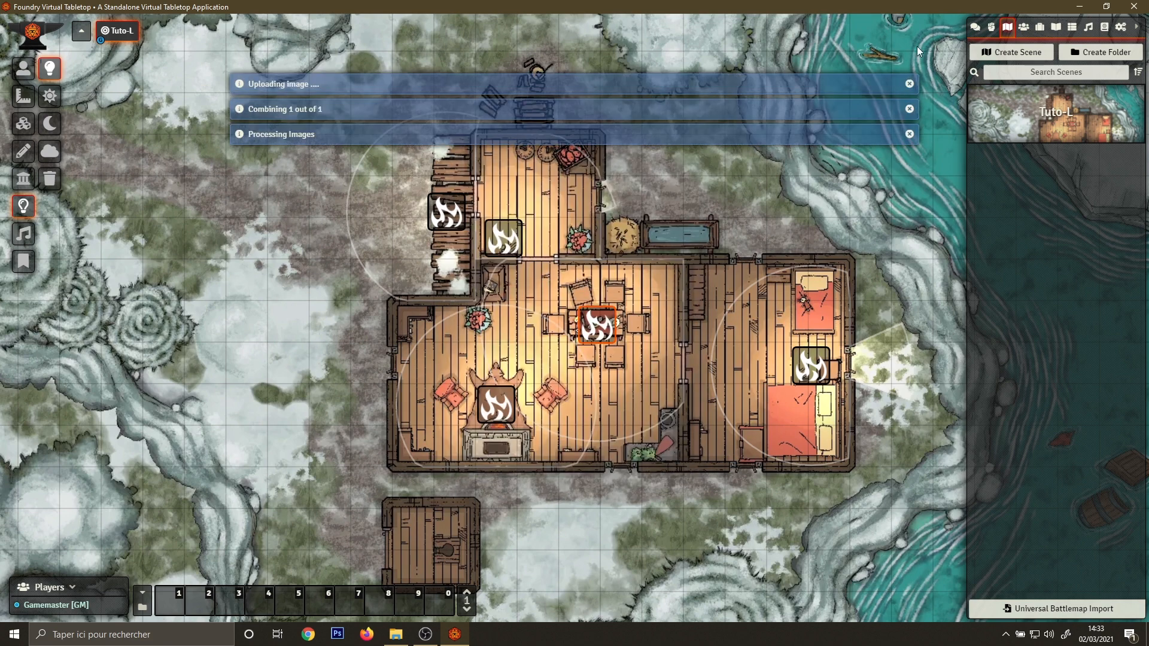
- View the Tuto-NL scene and toggle its fireplace light off and back on
left_click(1058, 186)
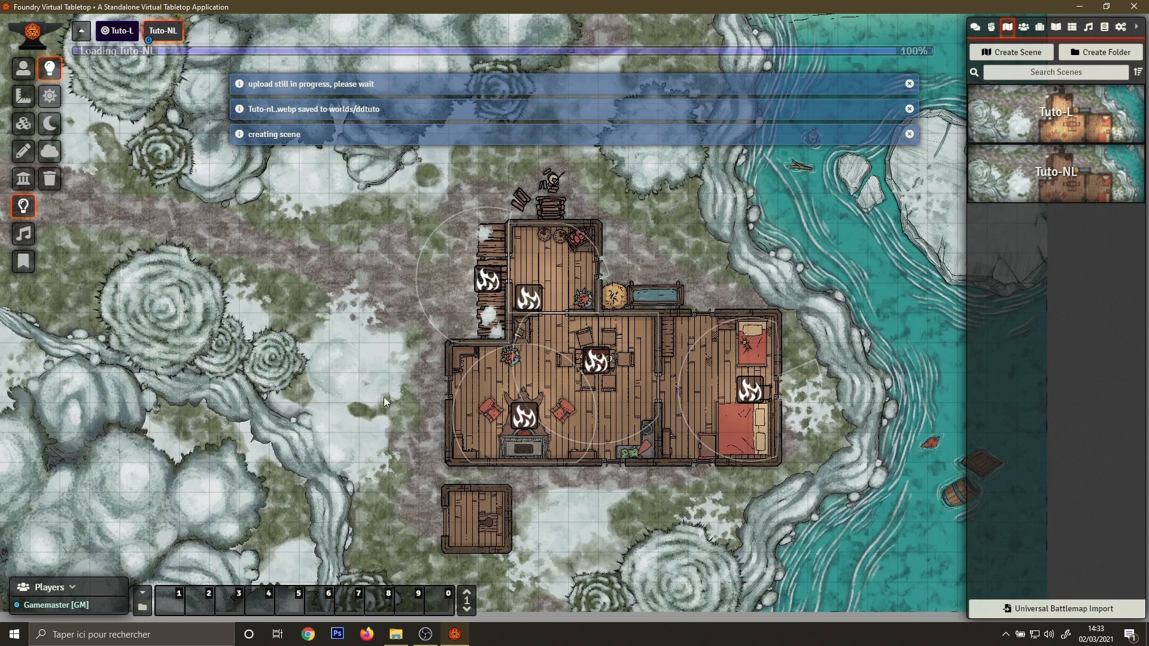
scroll(371, 403, "up", 4)
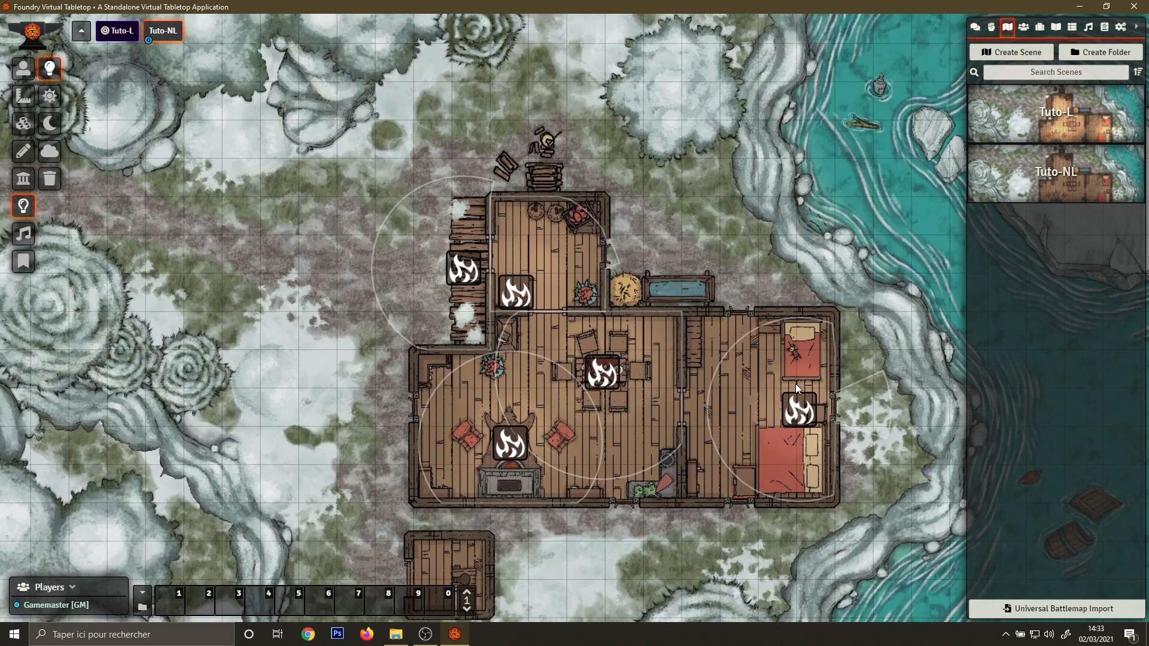
right_click(516, 451)
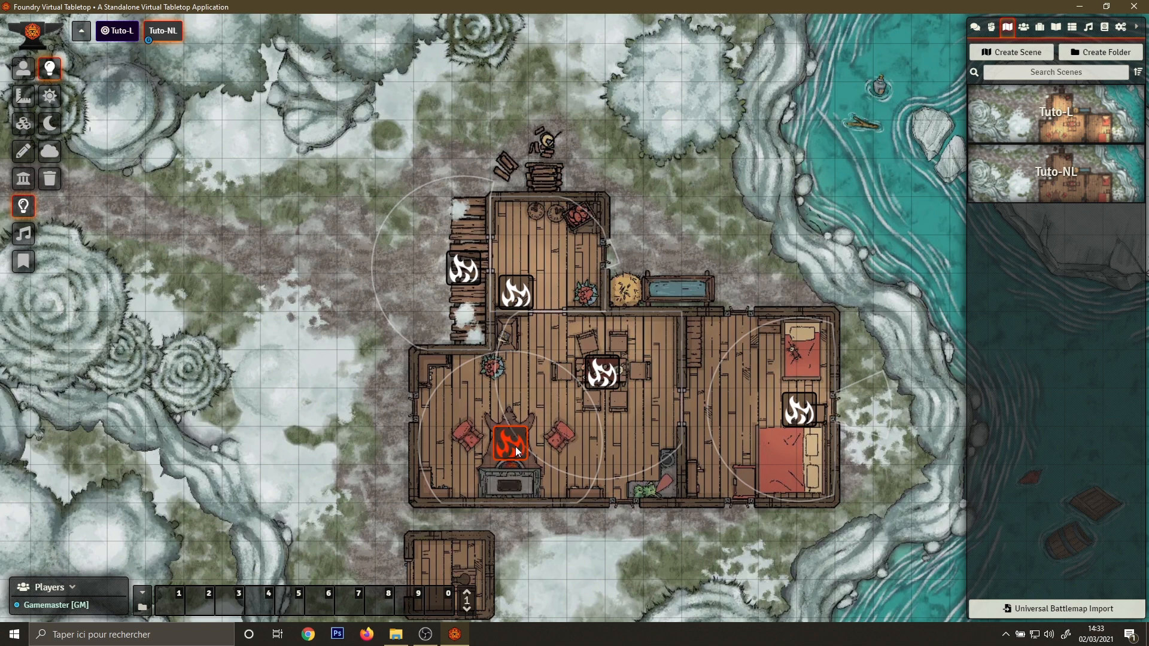
right_click(515, 450)
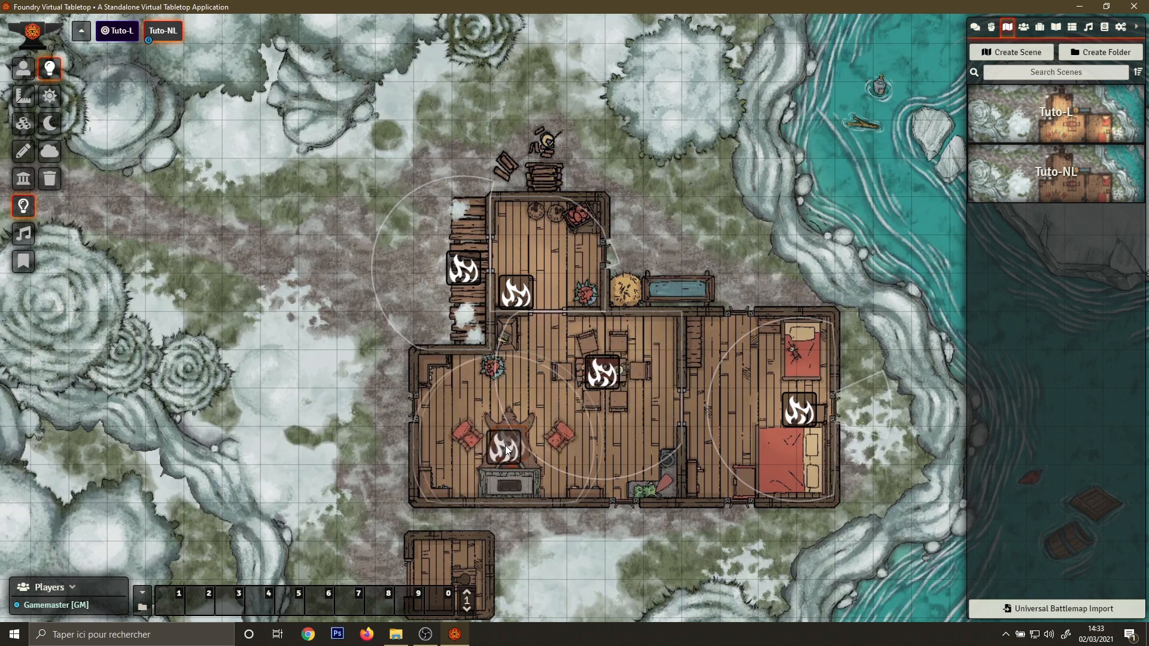
- Set the Color Intensity of the fireplace light in Tuto-NL to 0.7, check its colour picker and close the light configuration
double_click(513, 452)
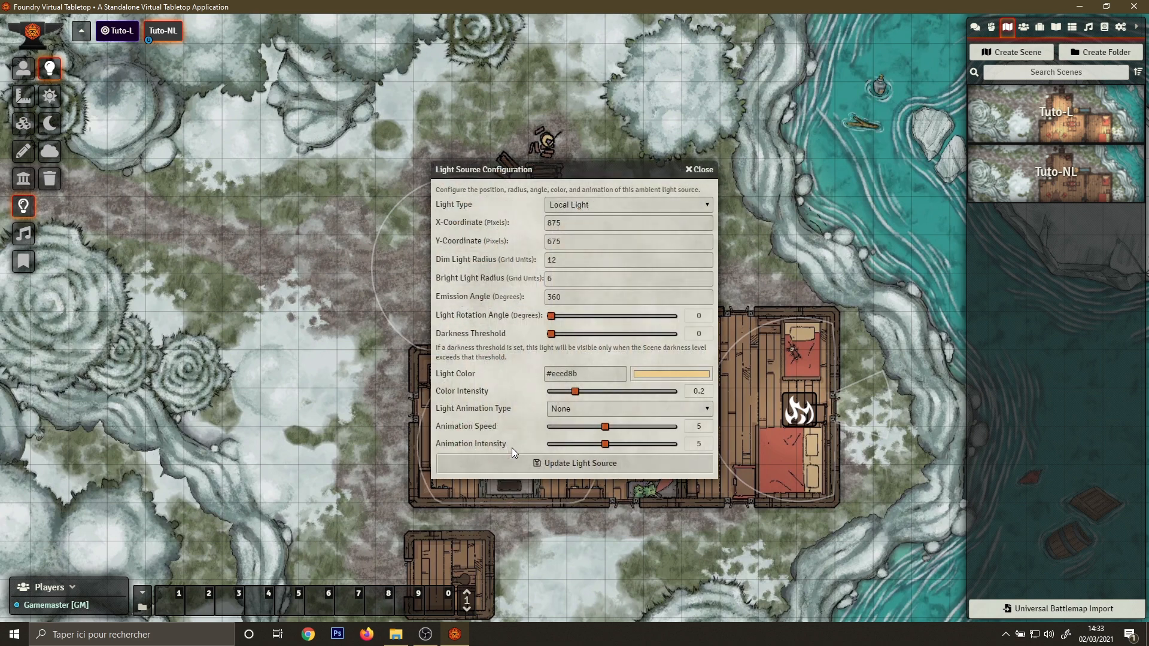
left_click_drag(538, 175, 292, 139)
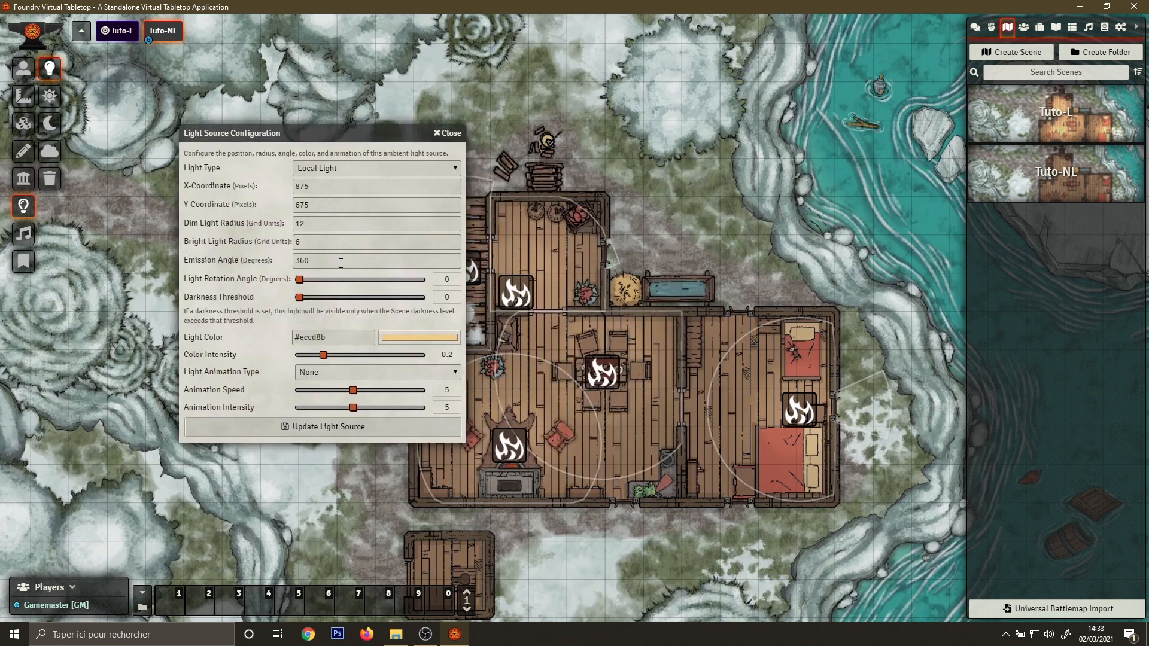
left_click_drag(324, 358, 384, 359)
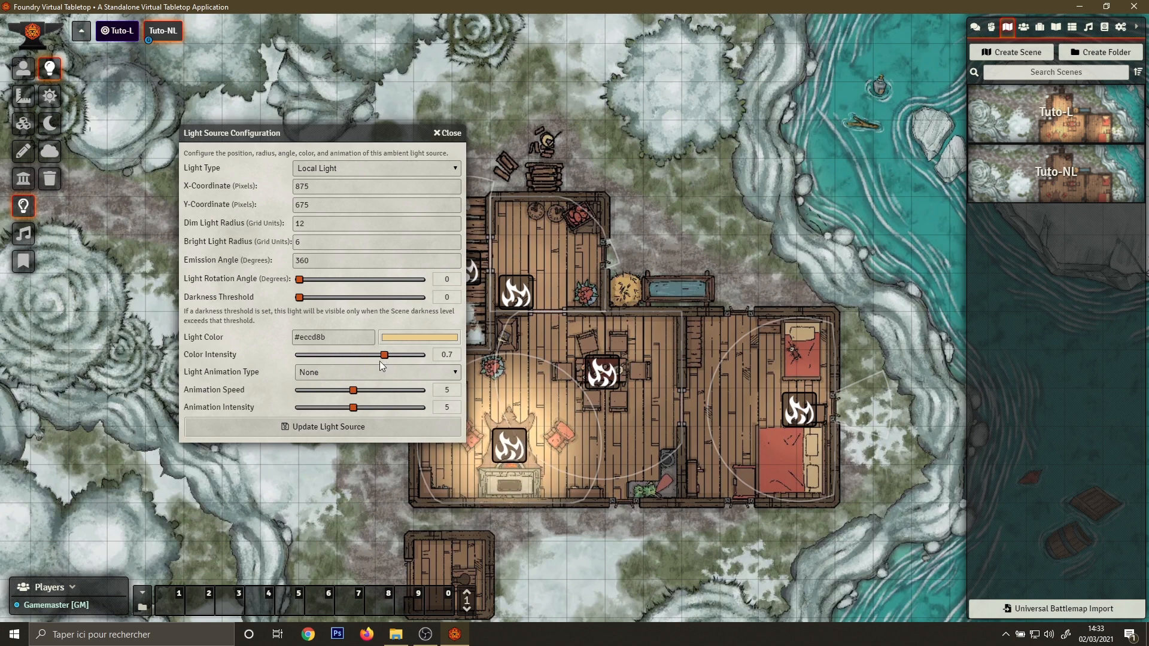
left_click(427, 339)
left_click(261, 22)
left_click(450, 134)
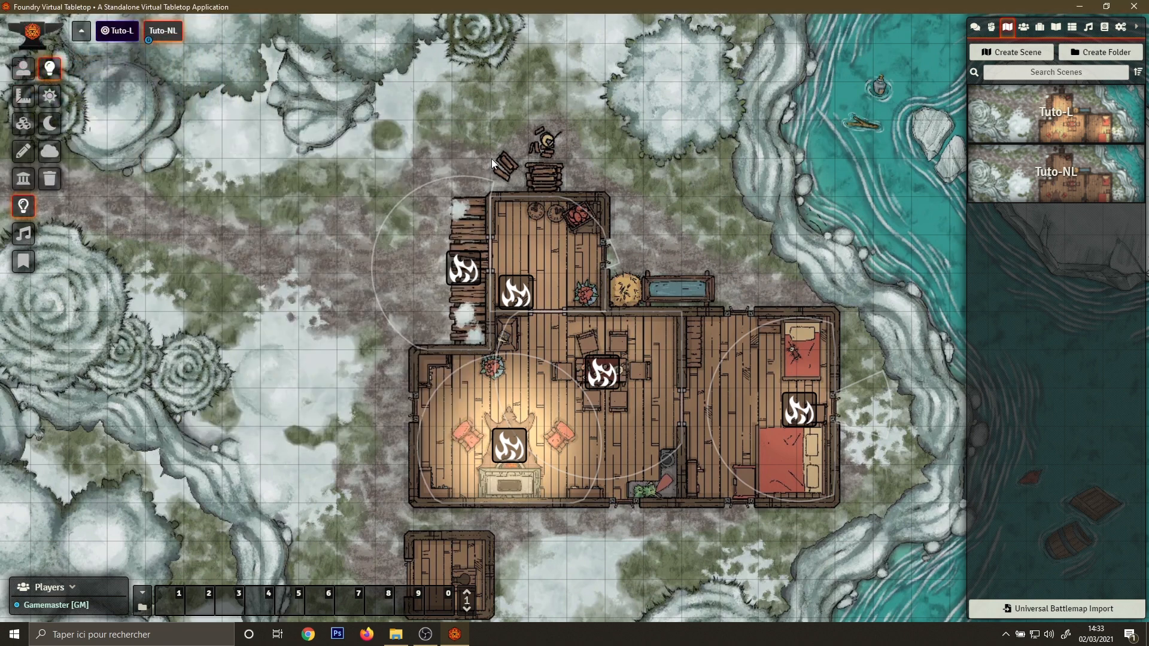